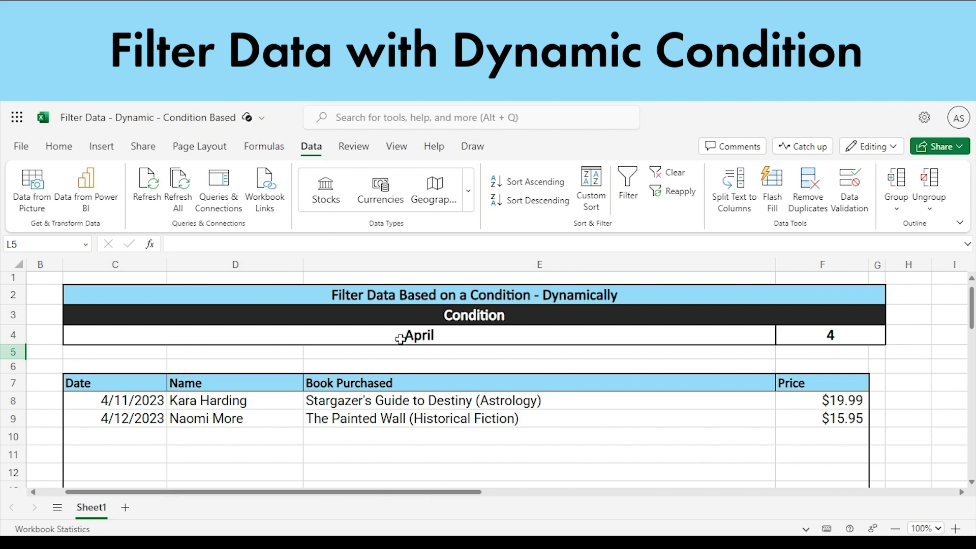
# - Switch the condition month in C4 to January and back to April to test the dynamic filter
pyautogui.click(756, 351)
pyautogui.click(772, 338)
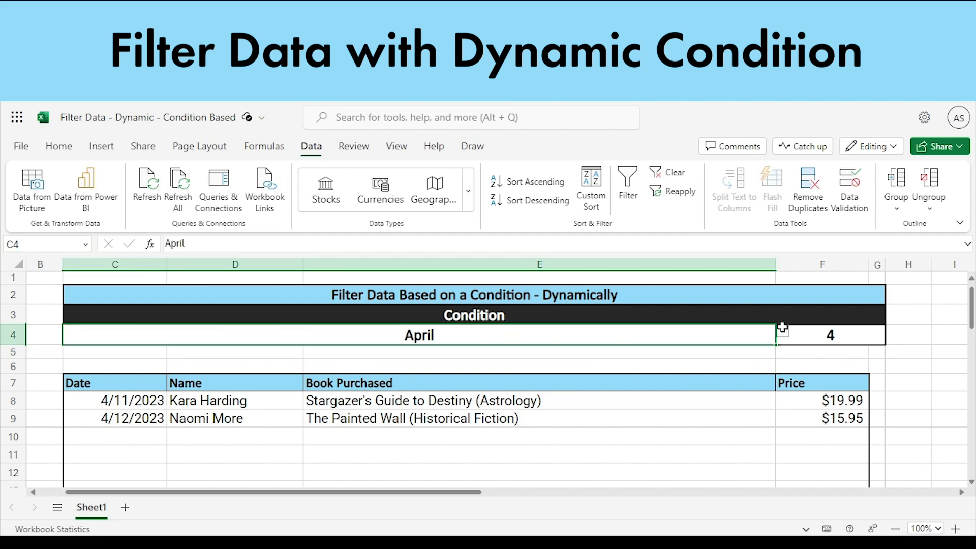
pyautogui.click(784, 333)
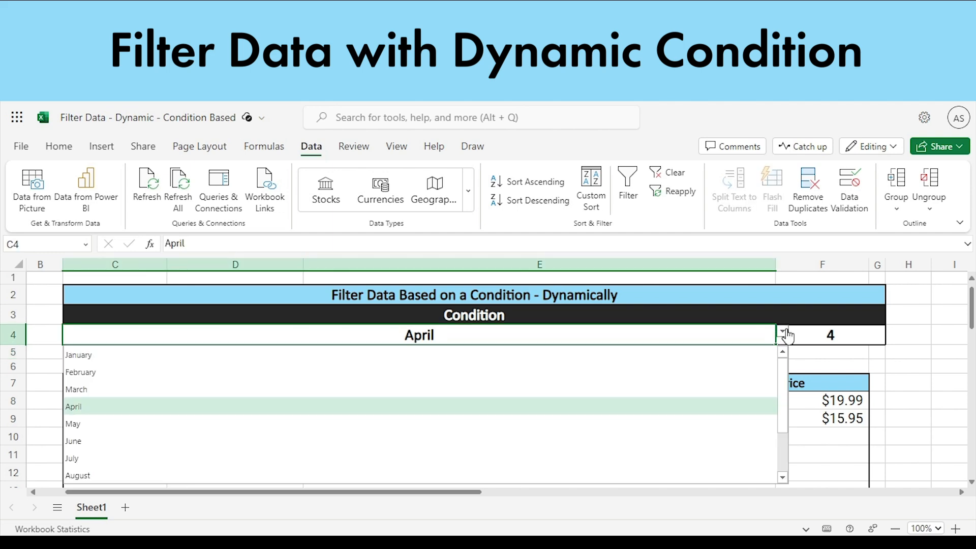
pyautogui.click(143, 360)
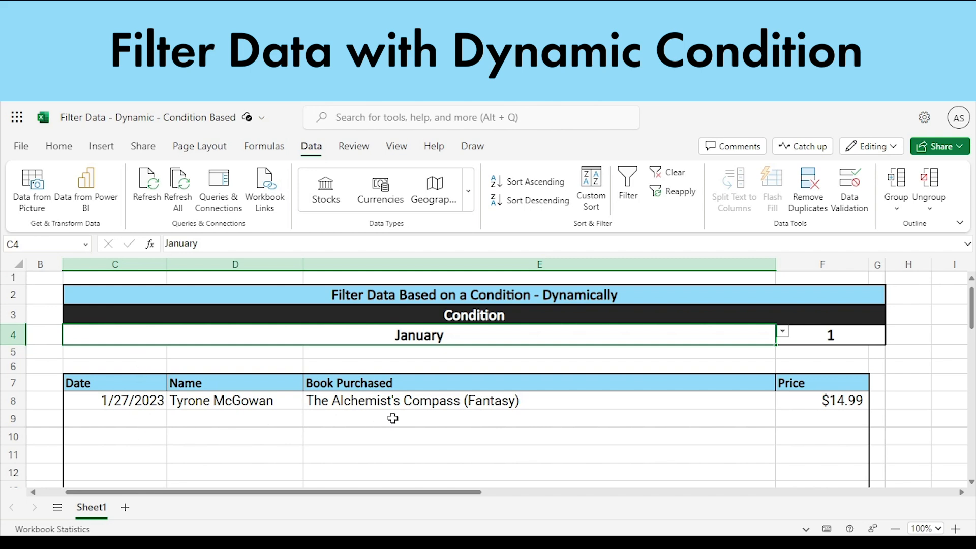
pyautogui.click(783, 332)
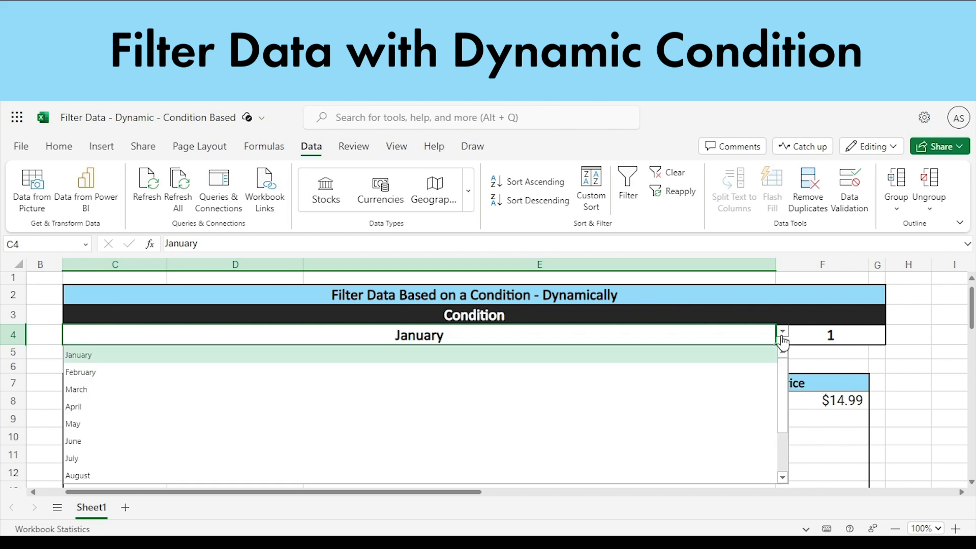
pyautogui.click(89, 412)
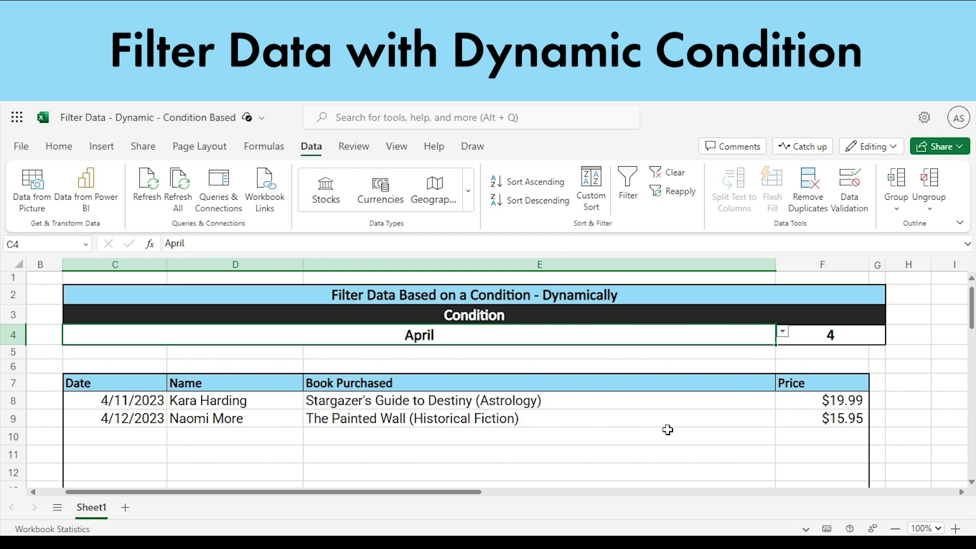
# - Examine the source purchase table below the results and the FILTER formula in C8
pyautogui.scroll(-3, 668, 430)
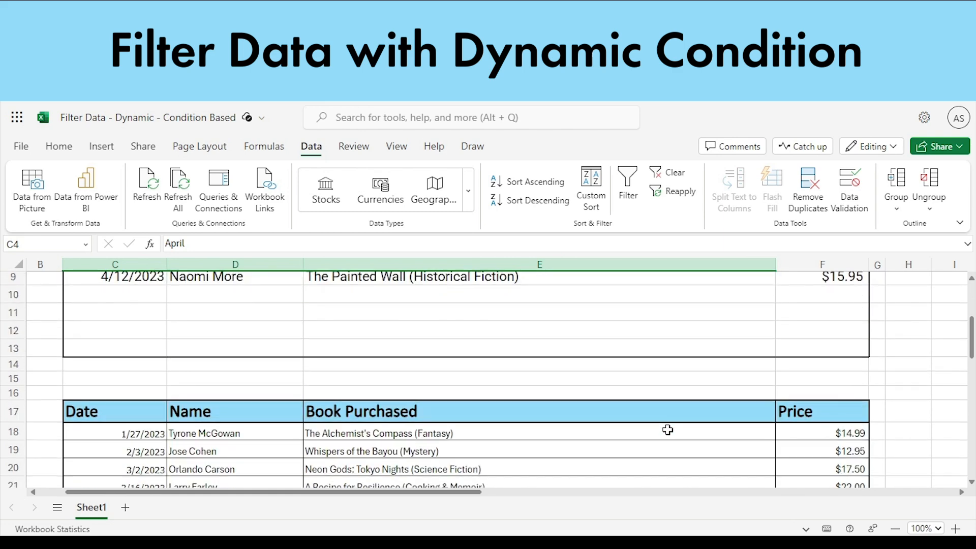
pyautogui.scroll(-1, 668, 430)
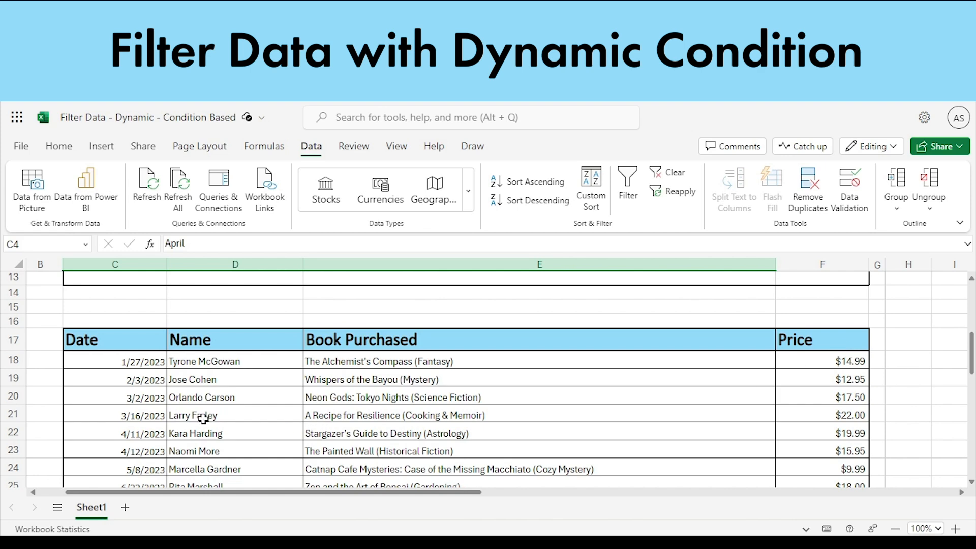
pyautogui.scroll(2, 292, 448)
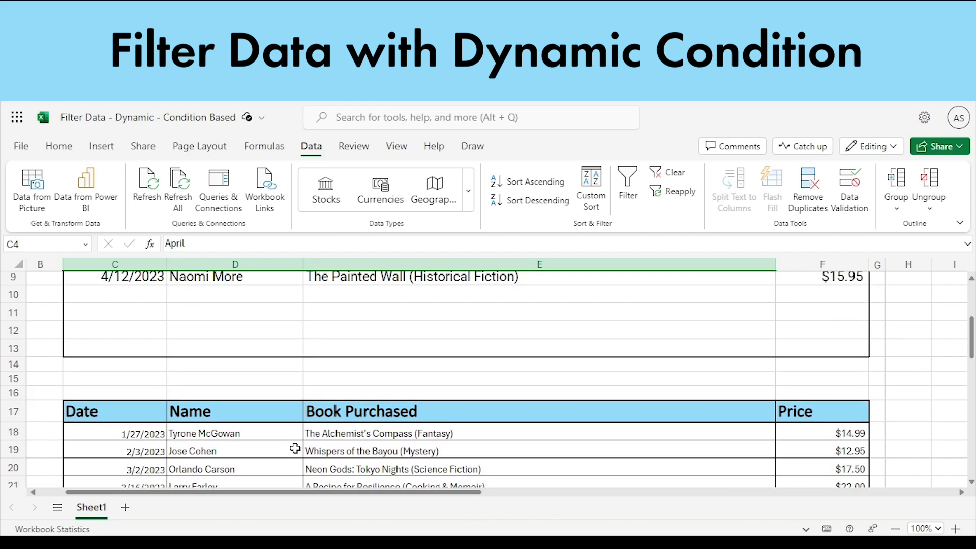
pyautogui.scroll(4, 280, 448)
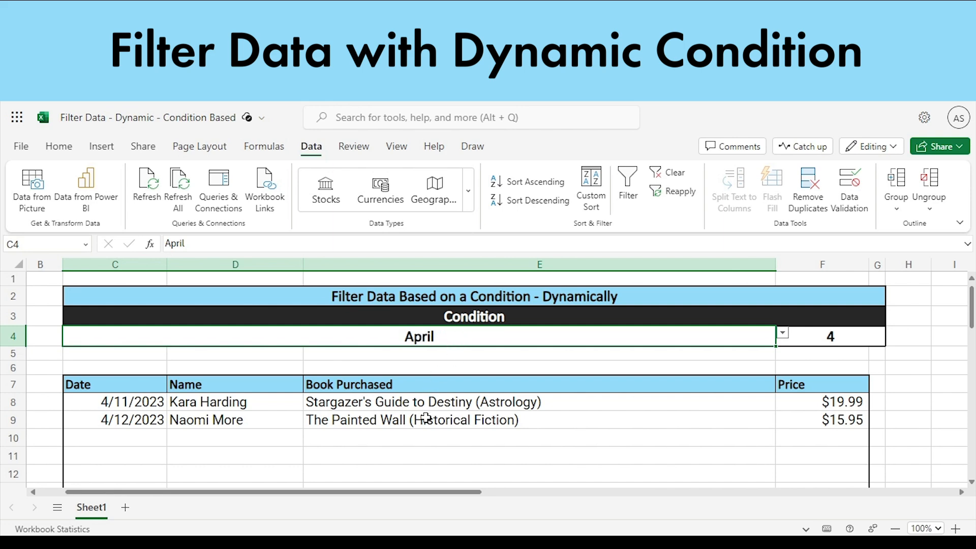
pyautogui.click(121, 407)
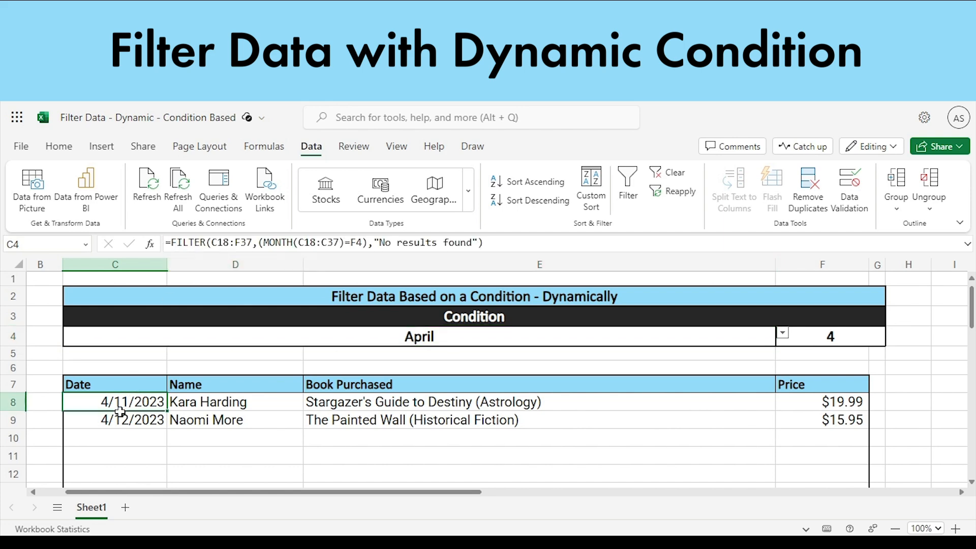
pyautogui.click(113, 437)
# - Set the condition month in C4 to July and review the filtered purchases above the source table
pyautogui.click(747, 338)
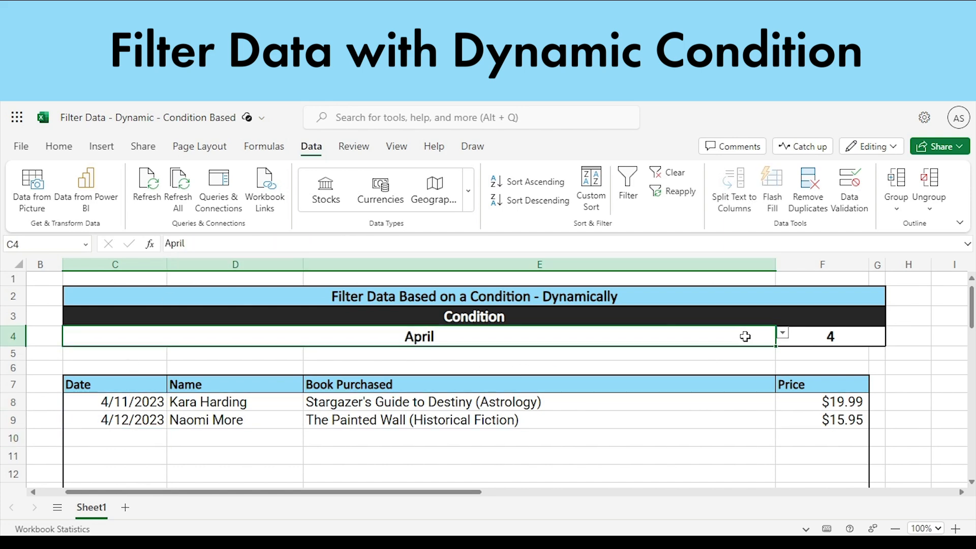
pyautogui.click(783, 333)
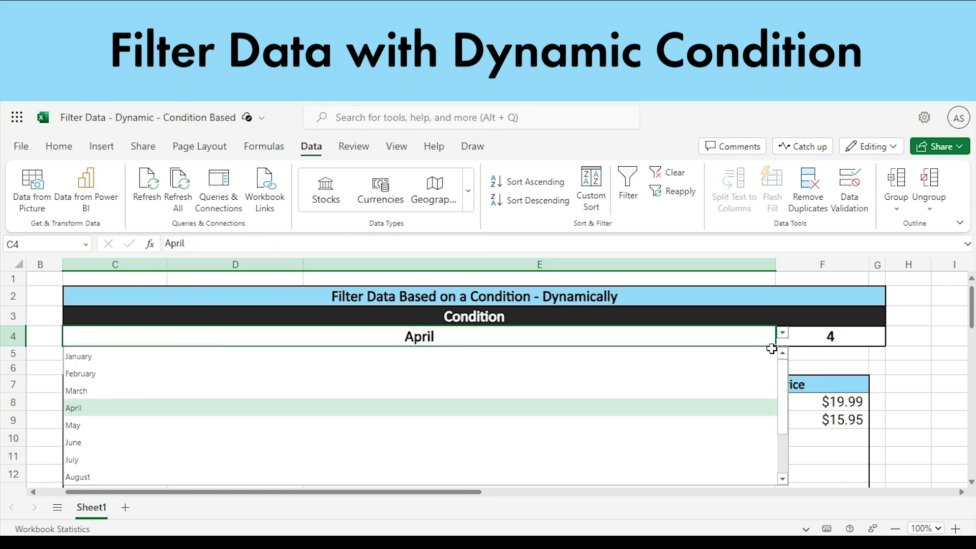
pyautogui.click(77, 460)
pyautogui.scroll(-3, 300, 447)
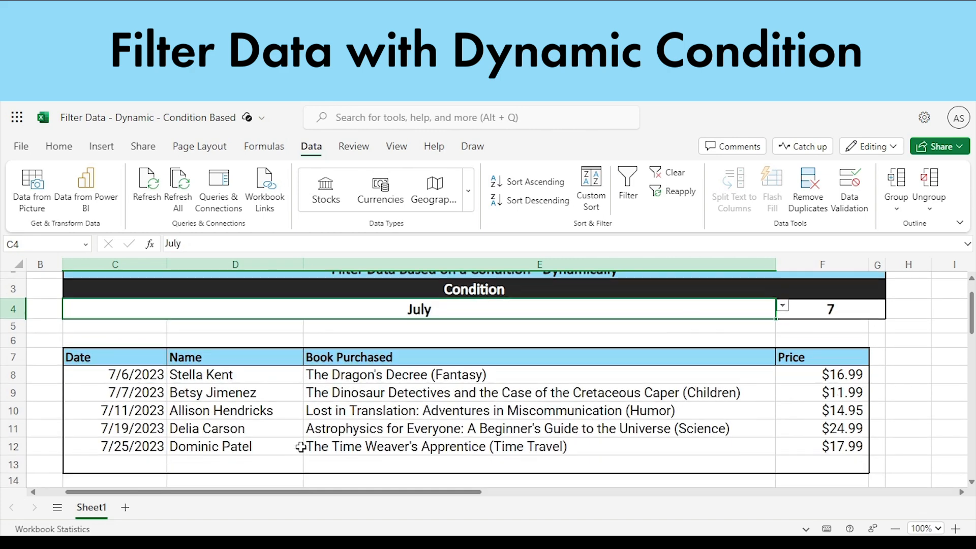
pyautogui.scroll(3, 281, 452)
pyautogui.moveTo(152, 409); pyautogui.dragTo(186, 334)
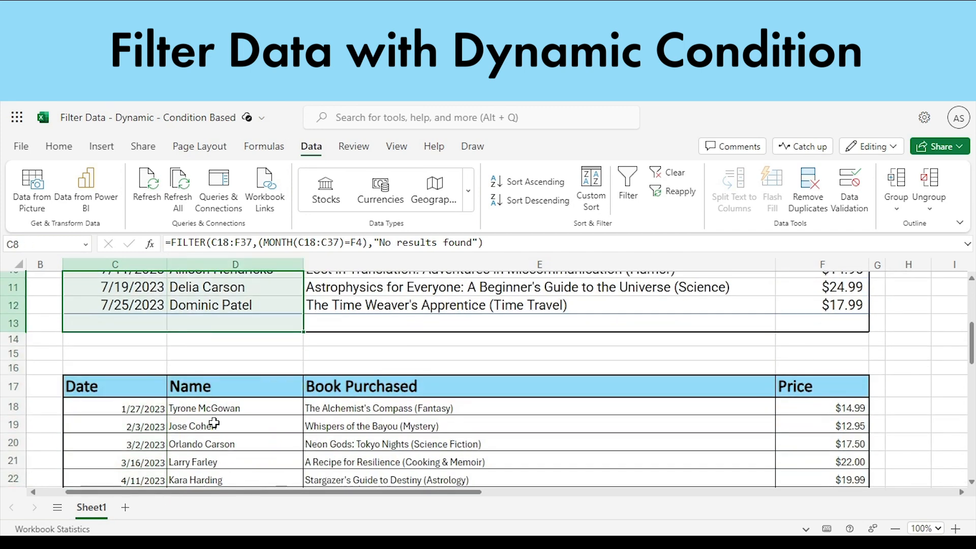
pyautogui.scroll(2, 285, 430)
pyautogui.click(458, 471)
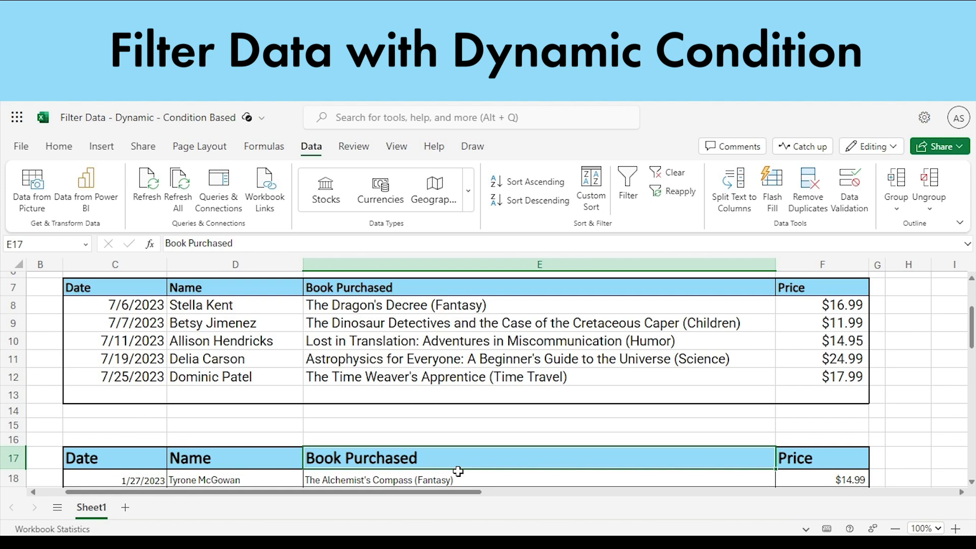
pyautogui.scroll(3, 447, 375)
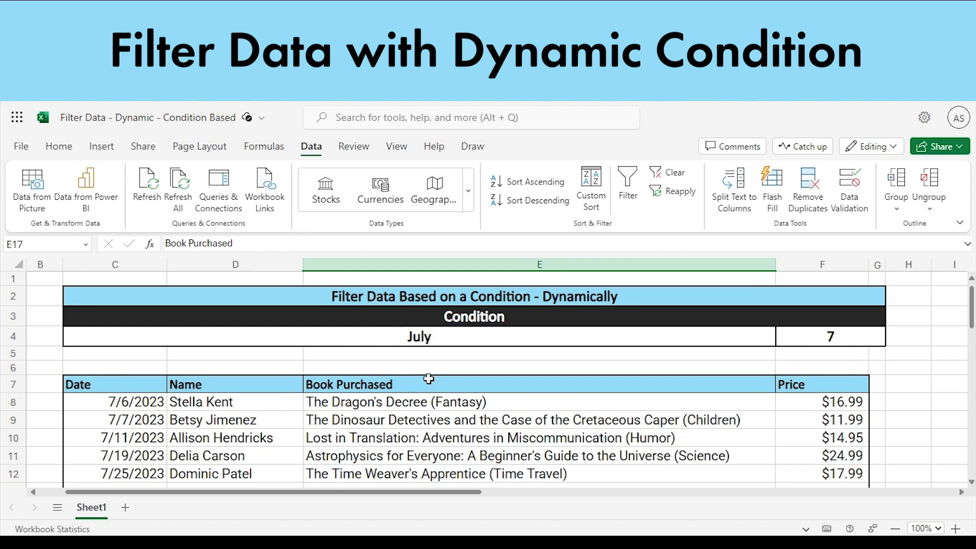
# - Change the condition month in C4 to January and after that to April, checking the filtered results
pyautogui.click(481, 338)
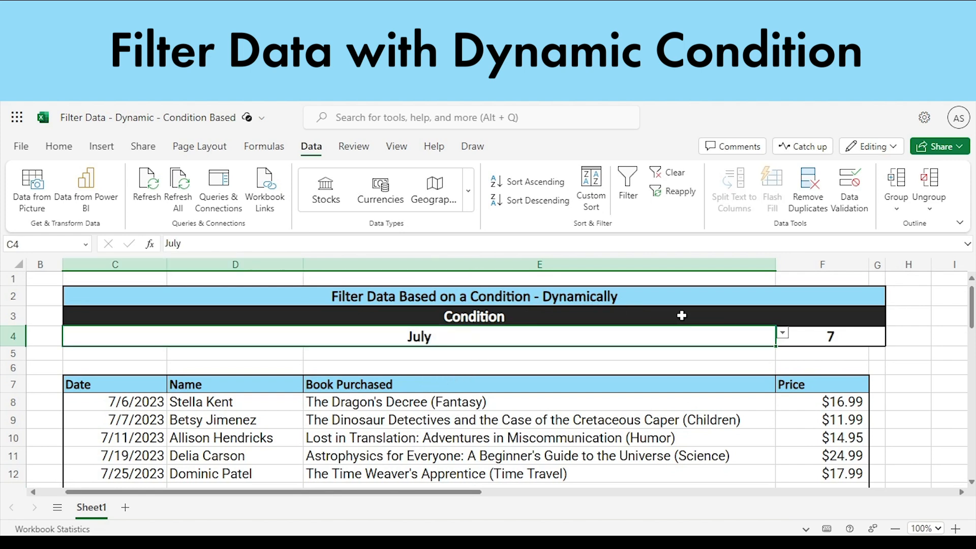
pyautogui.click(782, 333)
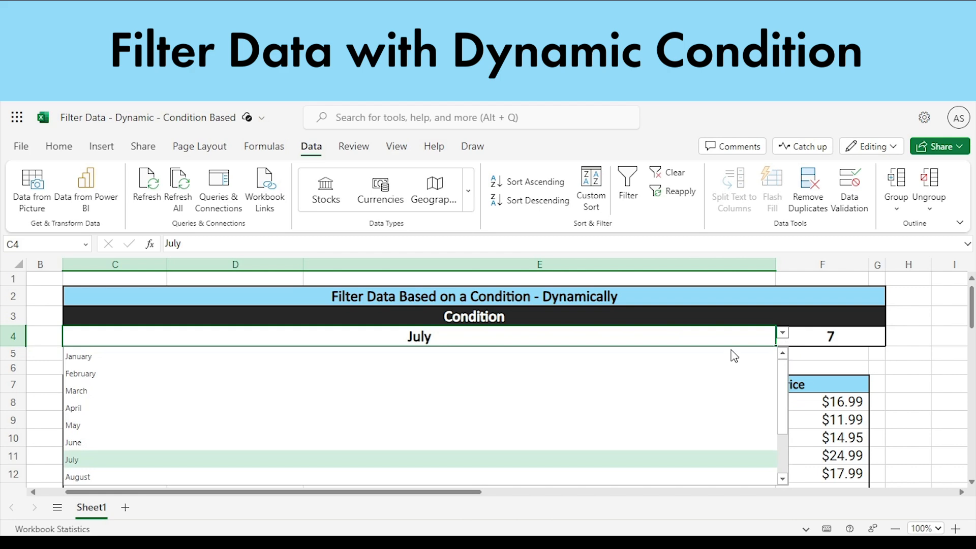
pyautogui.click(97, 361)
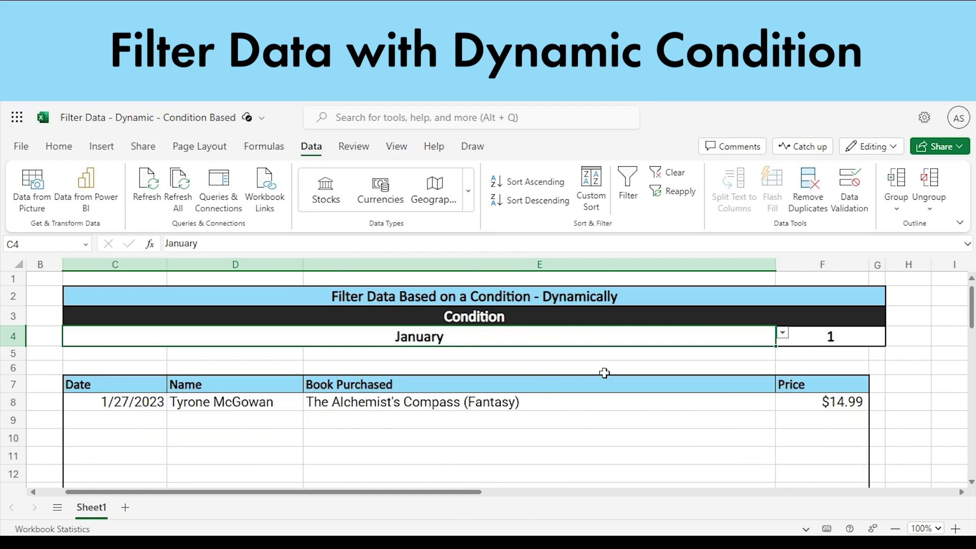
pyautogui.click(786, 337)
pyautogui.click(303, 412)
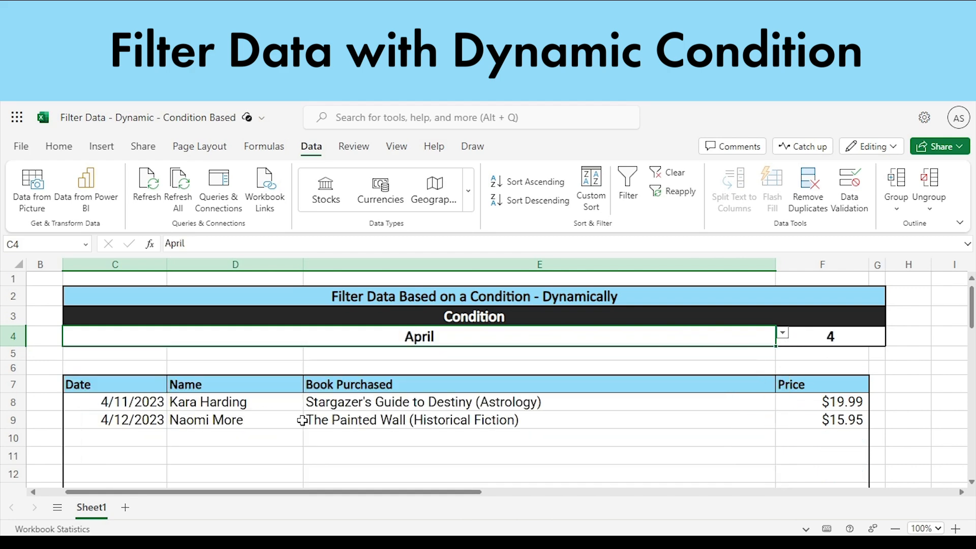
# - Set the condition month in C4 to May
pyautogui.click(786, 336)
pyautogui.click(438, 420)
pyautogui.click(788, 337)
pyautogui.click(80, 432)
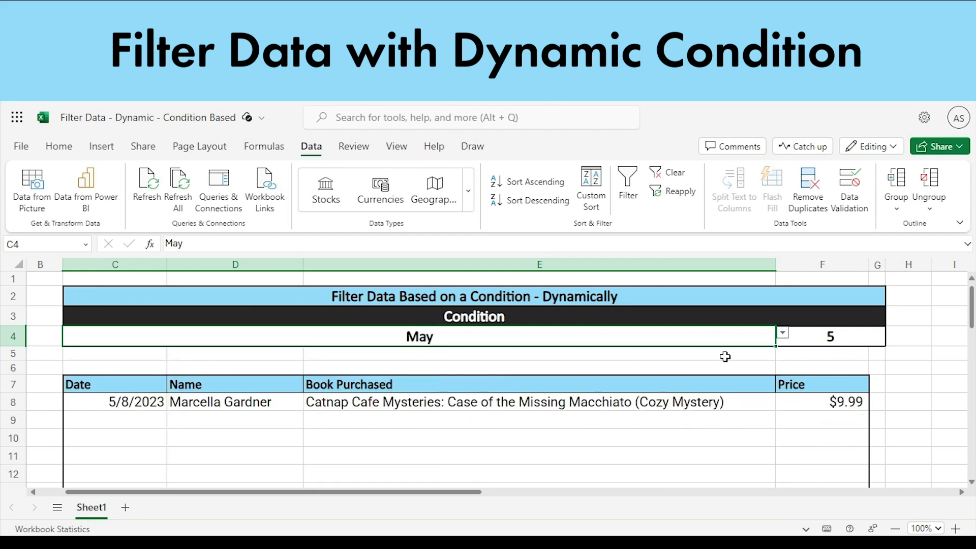
# - Set the condition month in C4 to February and look through the remaining month options
pyautogui.click(783, 336)
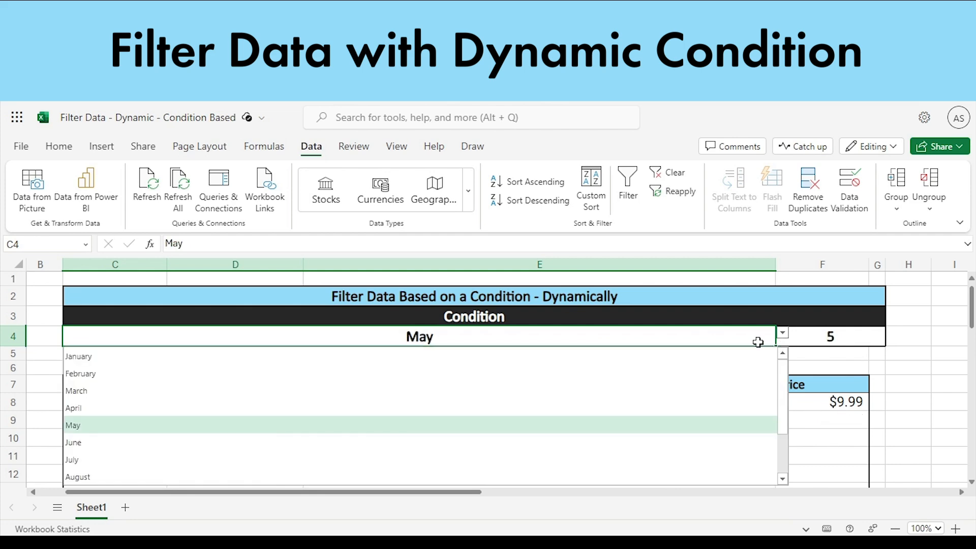
pyautogui.click(82, 377)
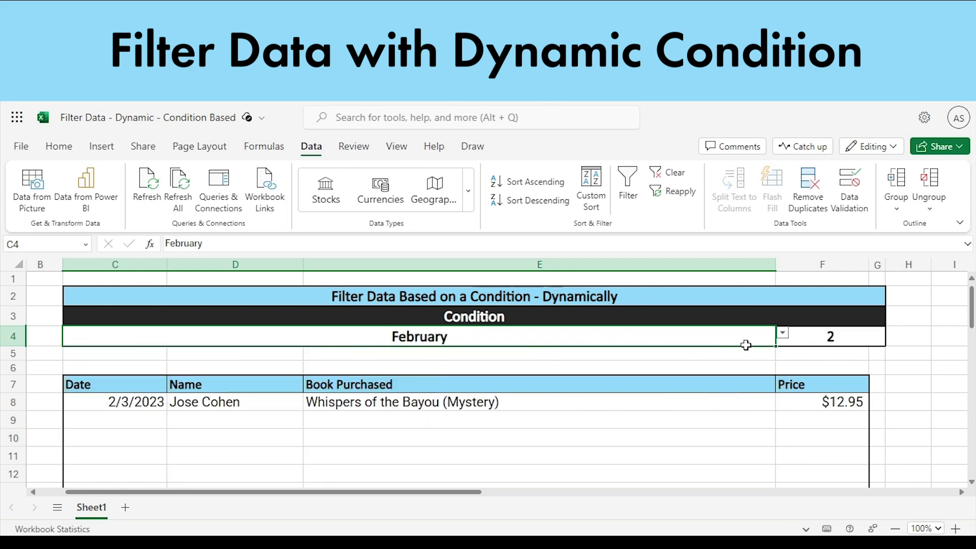
pyautogui.click(783, 336)
pyautogui.scroll(-2, 778, 389)
# - Start data validation for the empty bordered cell J2 beside the finished example and allow a List
pyautogui.moveTo(478, 492); pyautogui.dragTo(651, 506)
pyautogui.click(659, 296)
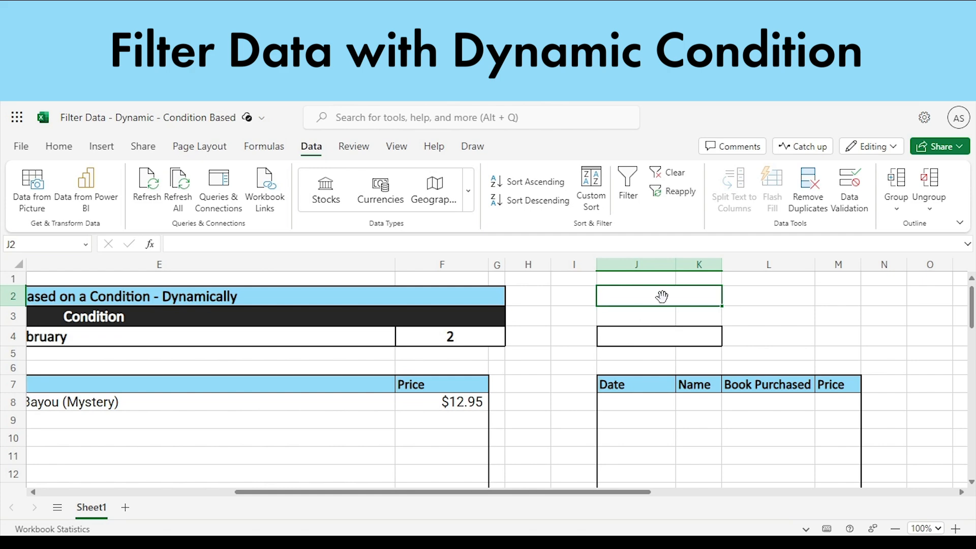
pyautogui.click(155, 344)
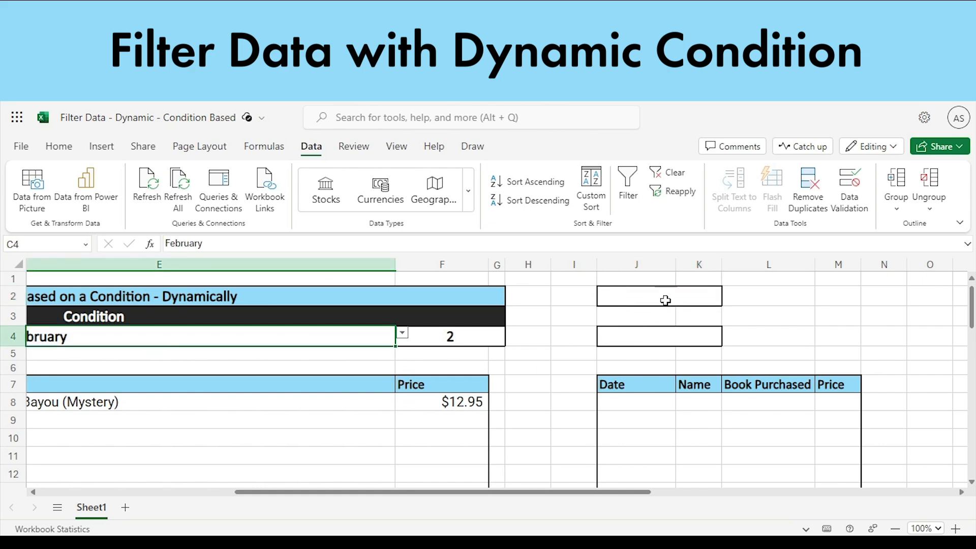
pyautogui.click(664, 298)
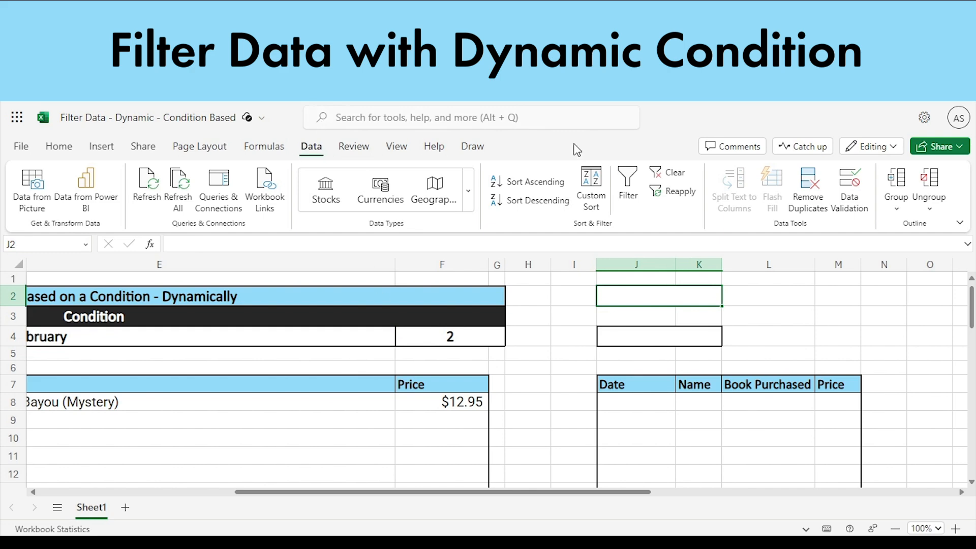
pyautogui.click(845, 198)
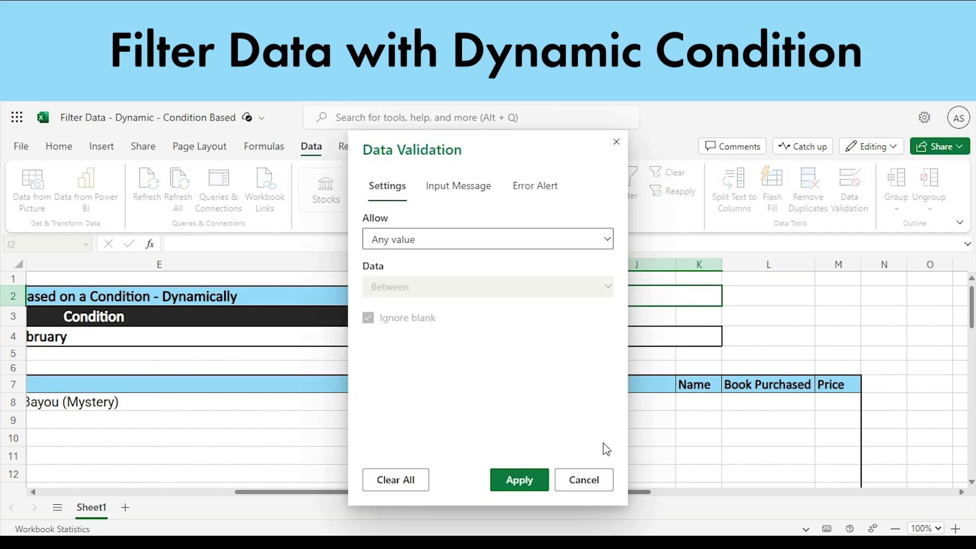
pyautogui.click(466, 248)
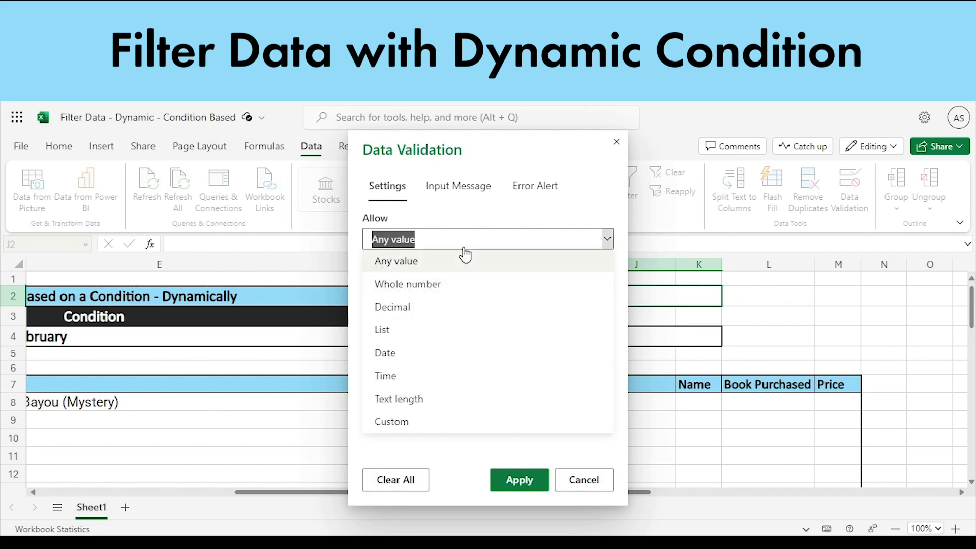
pyautogui.click(410, 332)
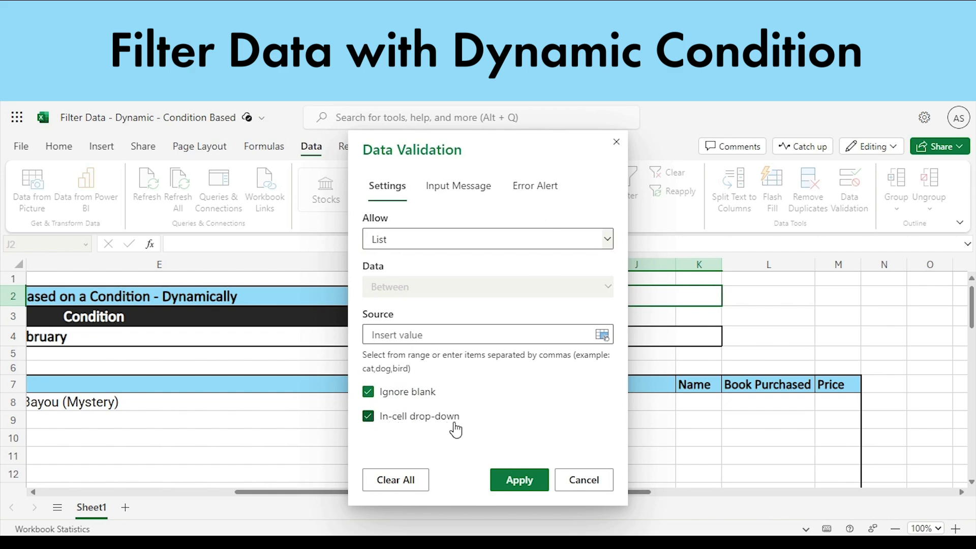
# - Set the list source to Jan, Feb, Mar, Apr, May, Jun, Jul, Aug, Sep, Oct, Nov, Dec and apply the validation
pyautogui.click(502, 341)
pyautogui.write('Jan, F')
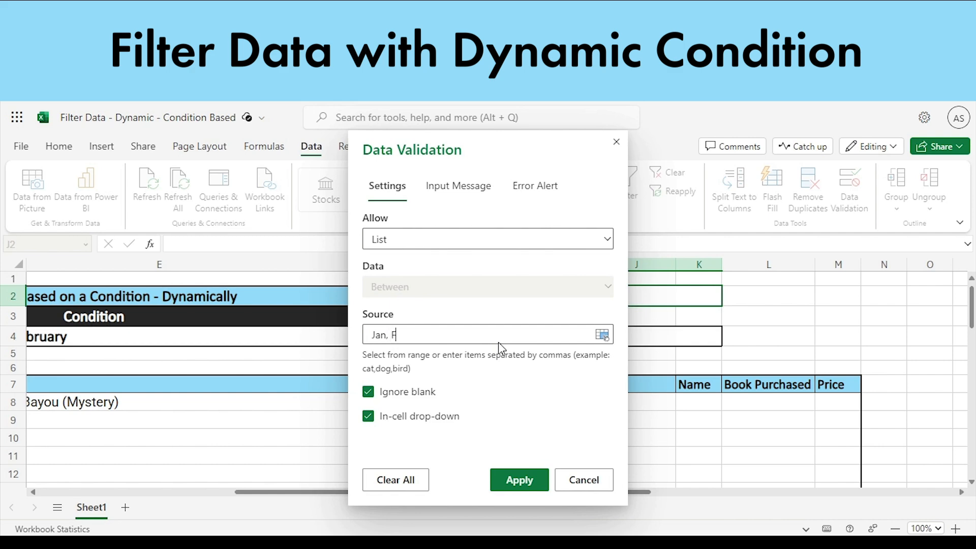
pyautogui.write('eb, Mar, Apr, May, Jun, Jul, Au')
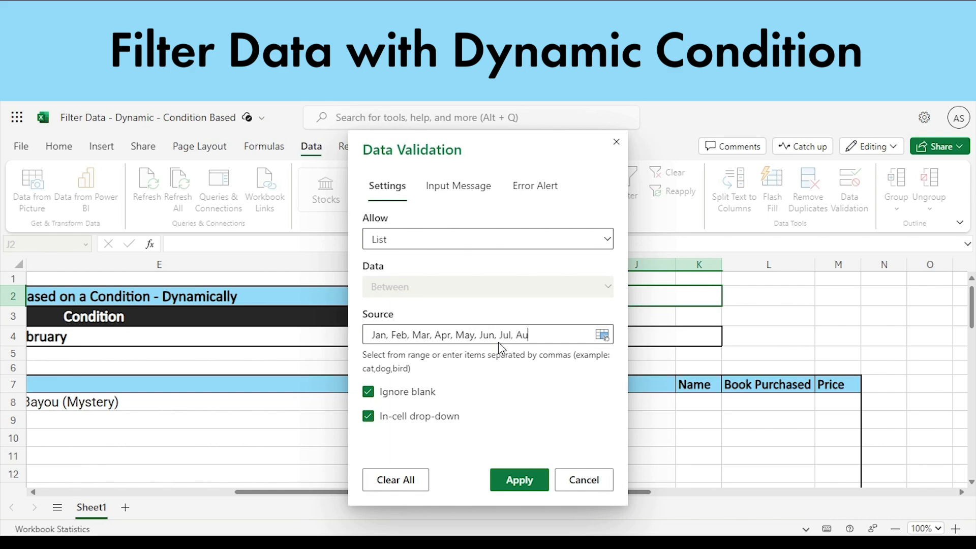
pyautogui.write('g, Sep, Oct, Nov, Dec')
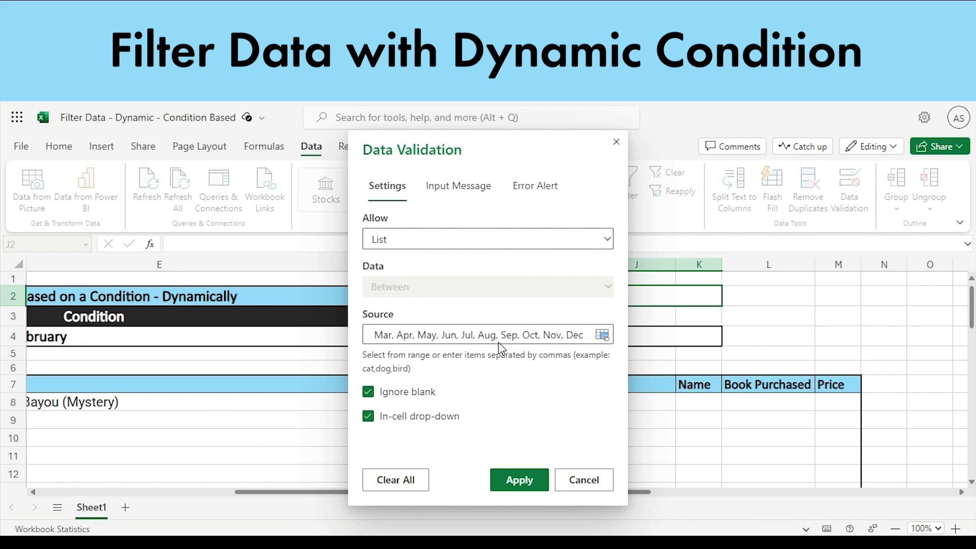
pyautogui.press('Return')
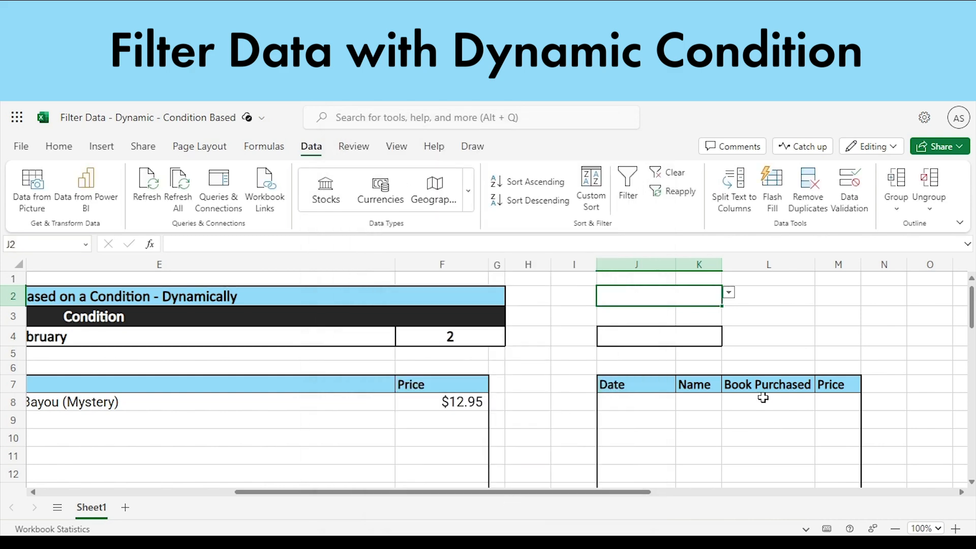
# - Test the month drop-down in J2 by choosing Feb, Jan and finally Jun
pyautogui.click(730, 294)
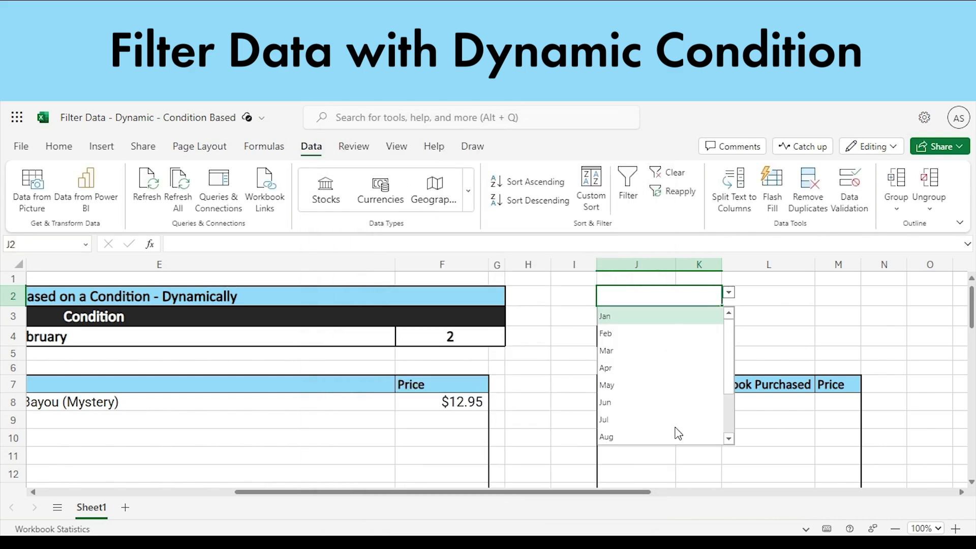
pyautogui.click(653, 334)
pyautogui.click(729, 293)
pyautogui.click(666, 315)
pyautogui.click(730, 293)
pyautogui.click(661, 408)
# - Examine how the finished example links the condition month in C4, the MATCH formula in F4 and the FILTER formula in C8
pyautogui.click(681, 343)
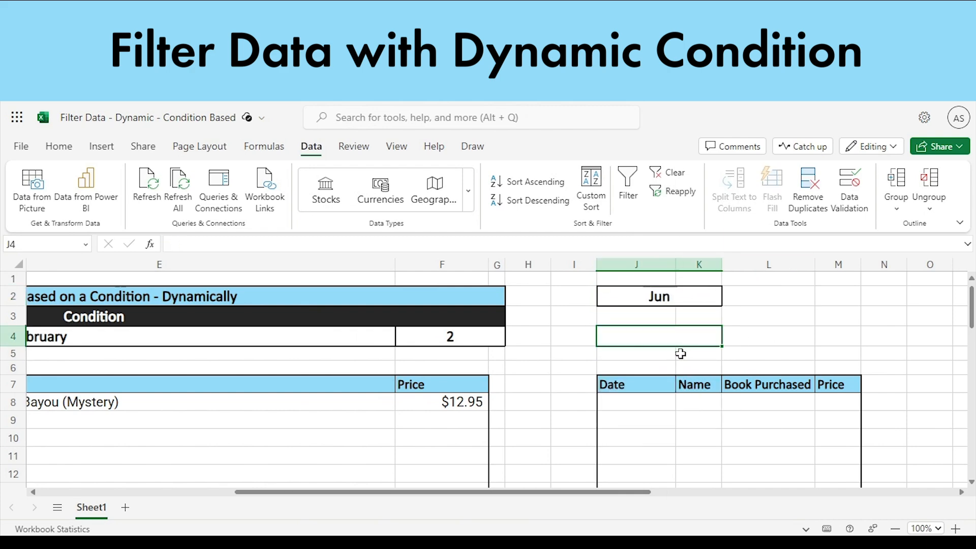
pyautogui.moveTo(534, 501); pyautogui.dragTo(357, 503)
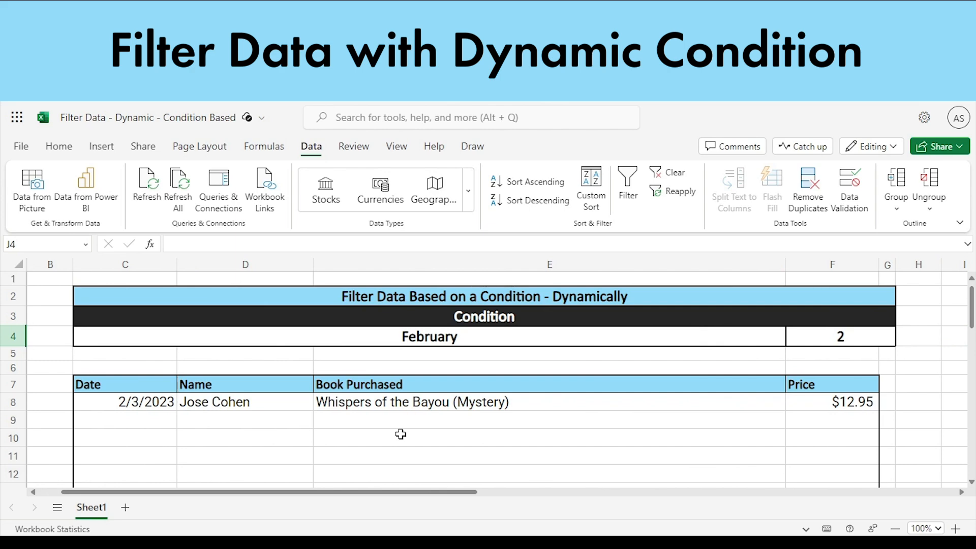
pyautogui.click(829, 344)
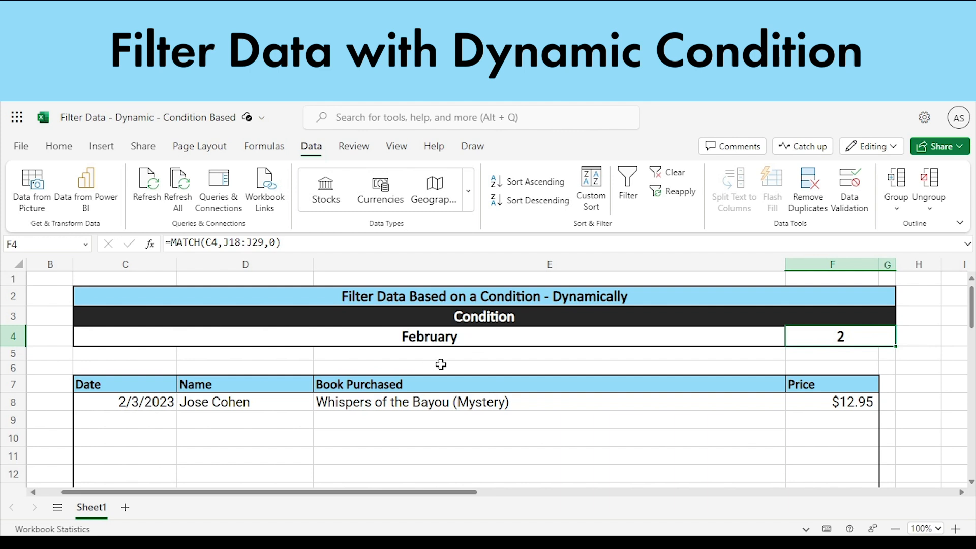
pyautogui.click(446, 335)
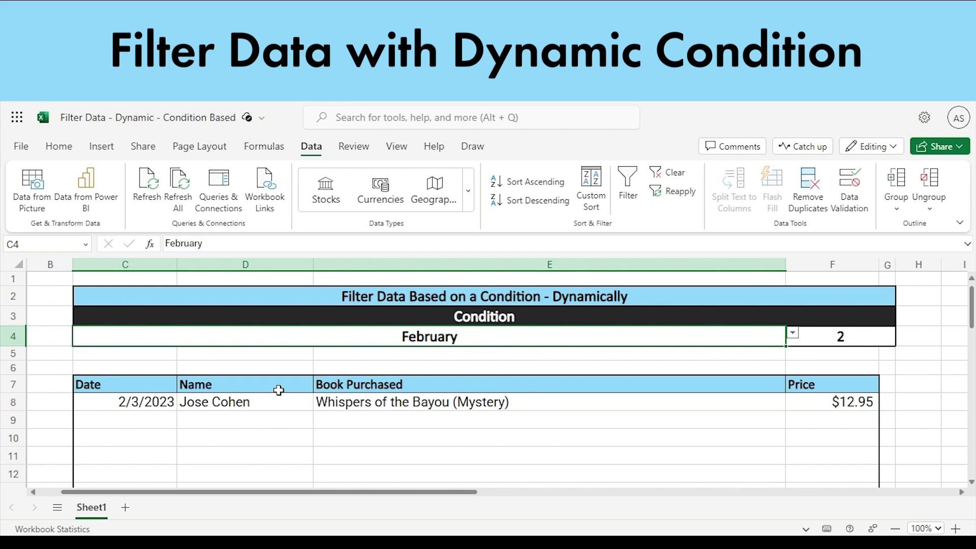
pyautogui.click(139, 402)
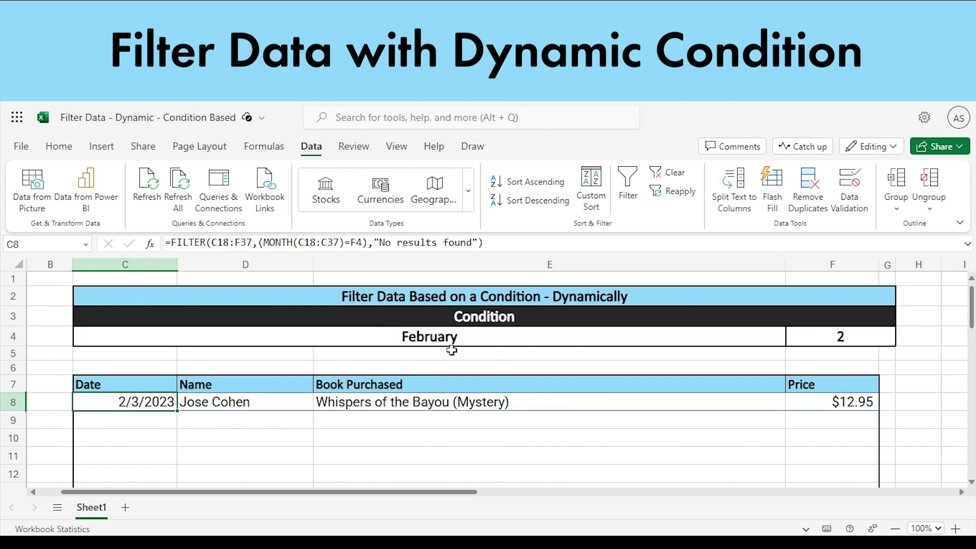
pyautogui.click(835, 342)
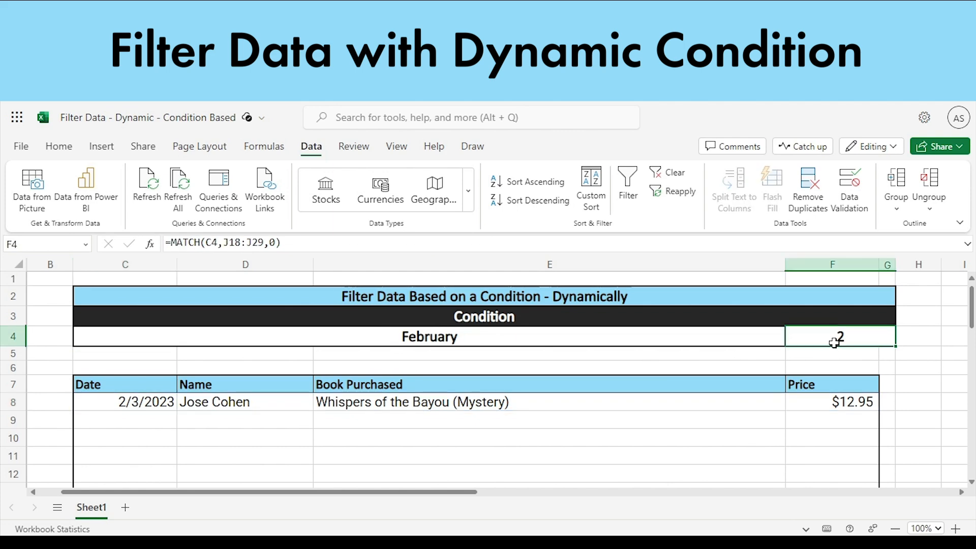
pyautogui.click(102, 404)
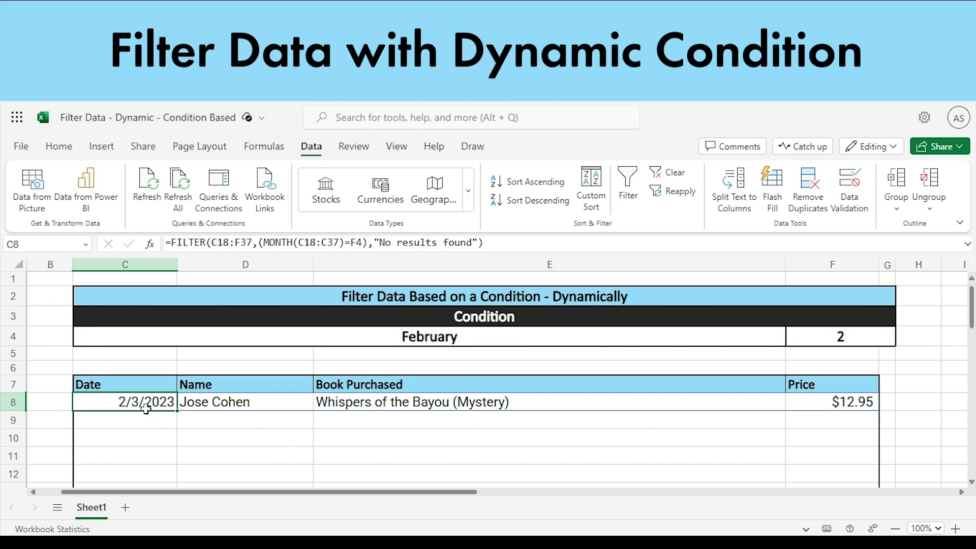
pyautogui.click(418, 318)
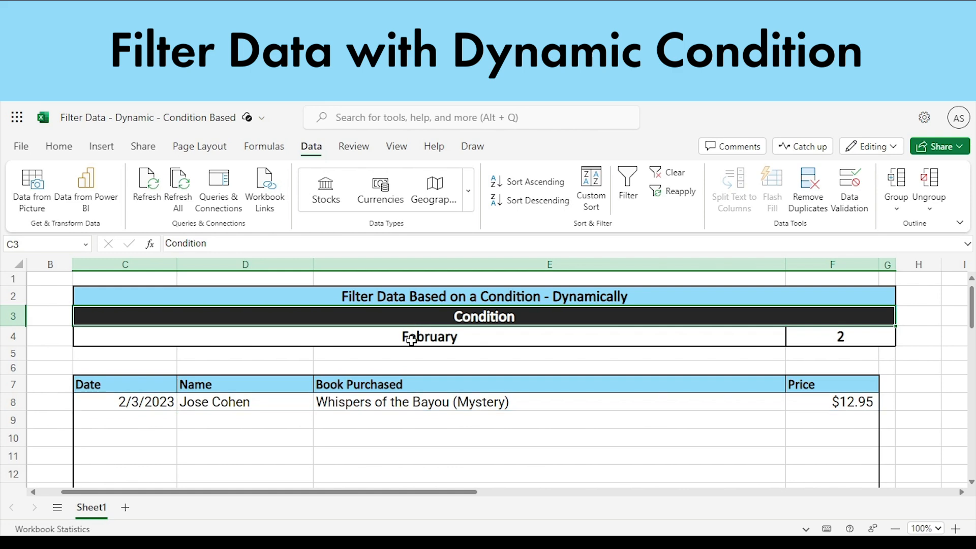
pyautogui.click(412, 339)
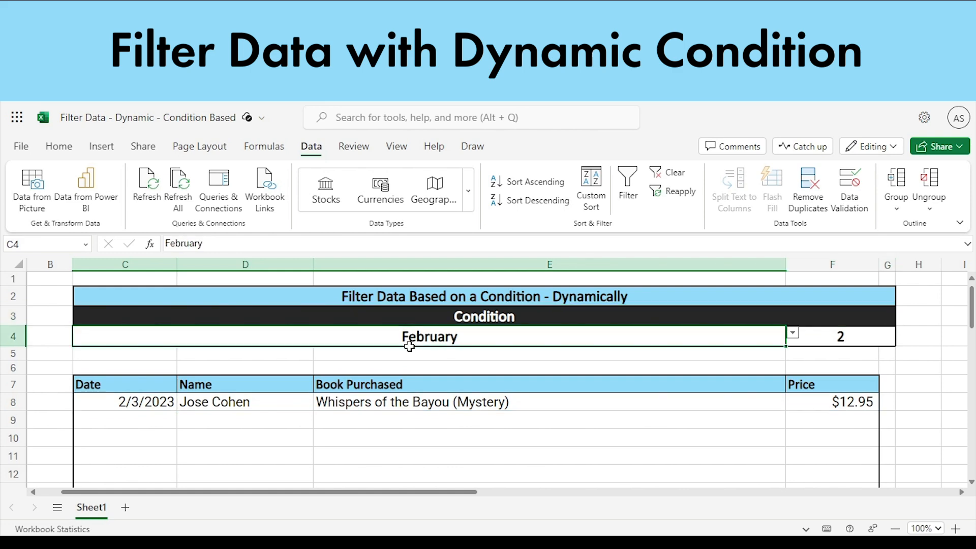
pyautogui.click(858, 367)
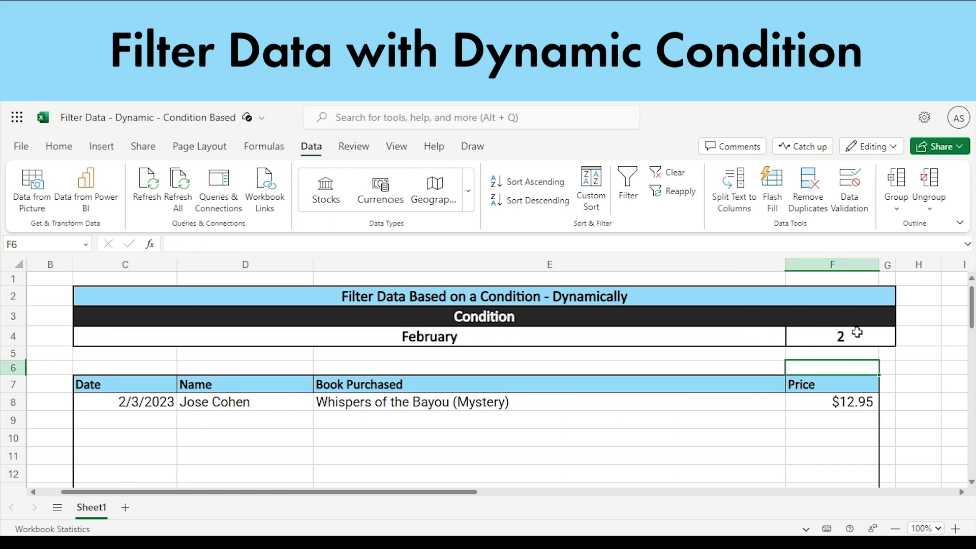
pyautogui.click(857, 333)
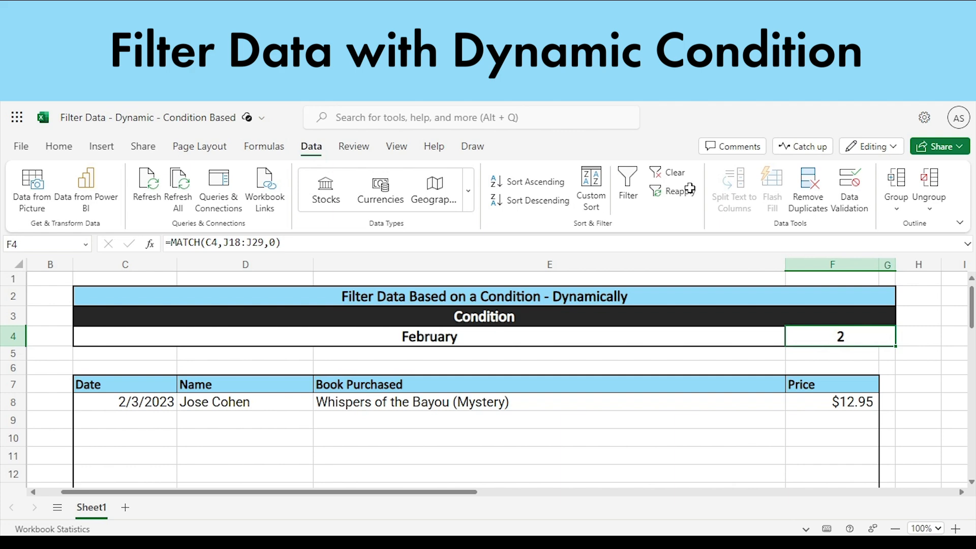
# - Examine the Array or List months in J18:J29 that the MATCH formula in F4 uses as its lookup range
pyautogui.moveTo(450, 492); pyautogui.dragTo(594, 496)
pyautogui.scroll(-5, 593, 478)
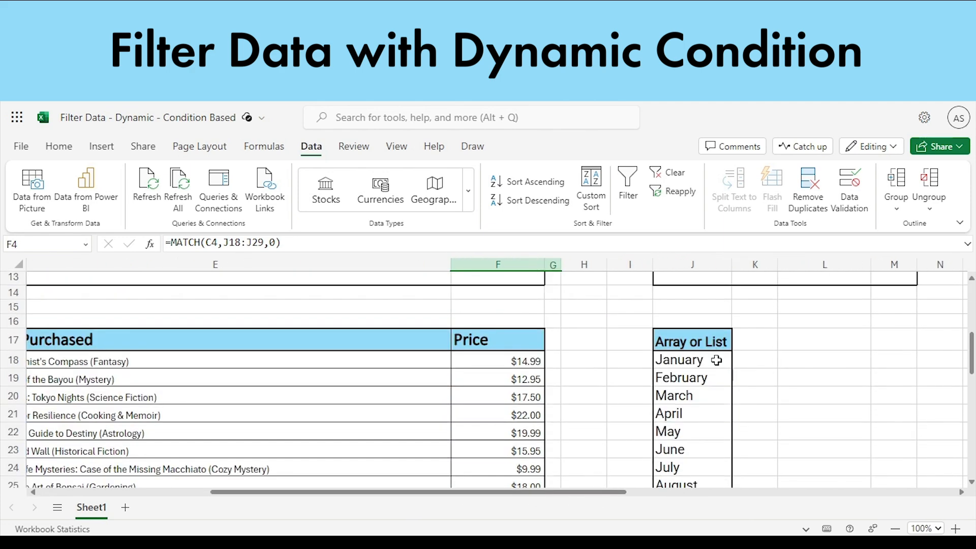
pyautogui.scroll(-2, 717, 361)
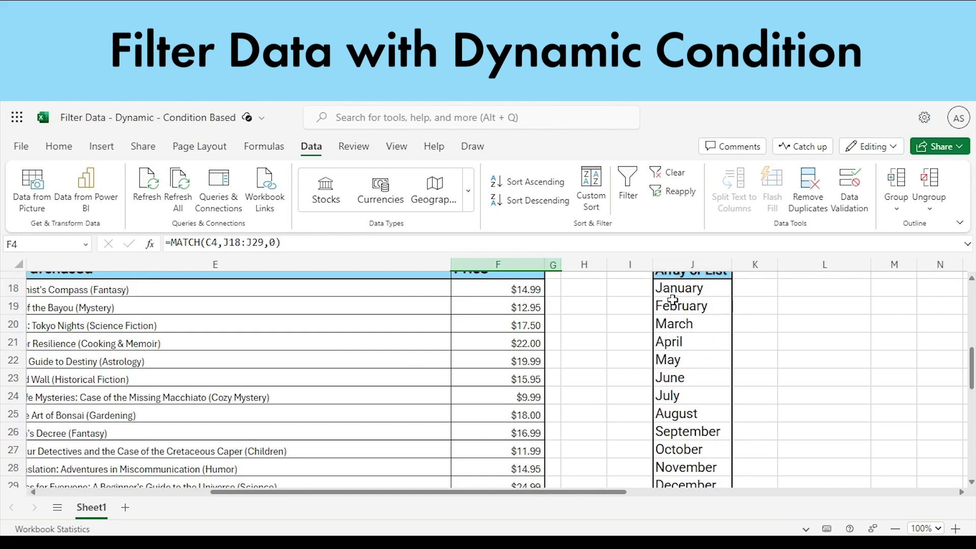
pyautogui.moveTo(672, 291); pyautogui.dragTo(682, 483)
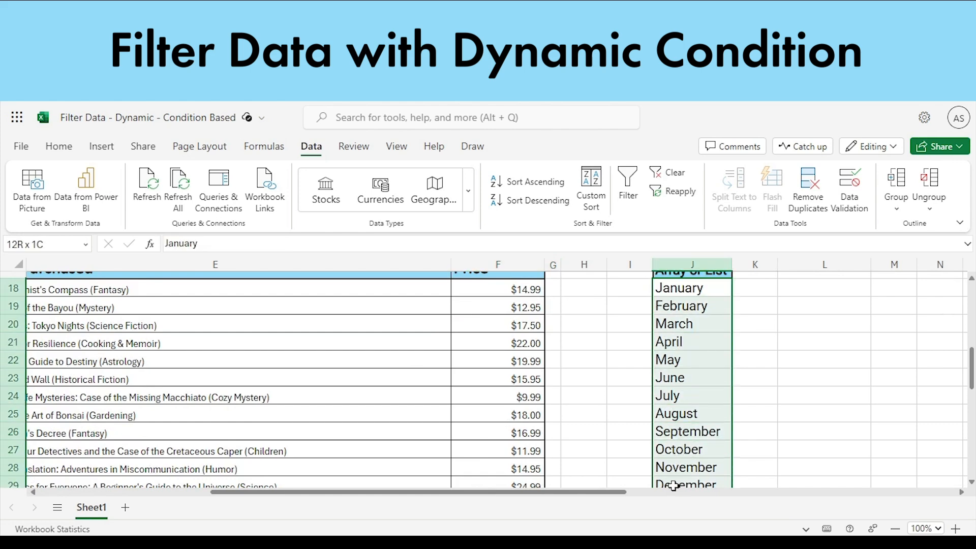
pyautogui.click(715, 411)
pyautogui.click(694, 294)
pyautogui.click(686, 306)
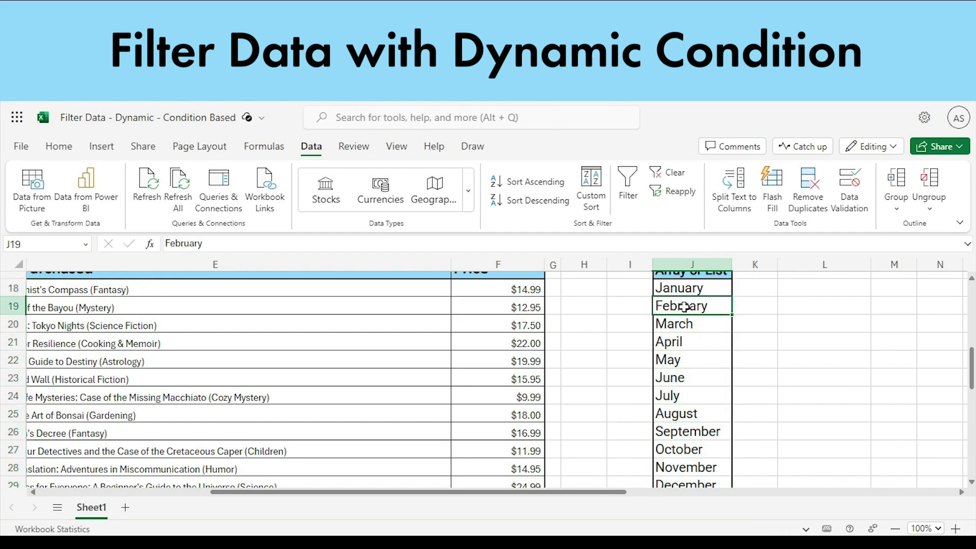
pyautogui.click(685, 294)
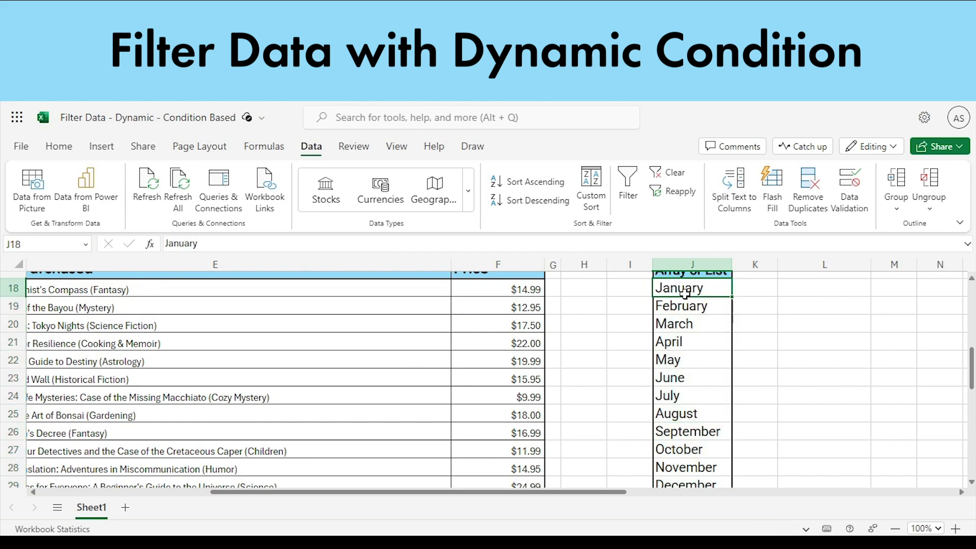
pyautogui.click(674, 314)
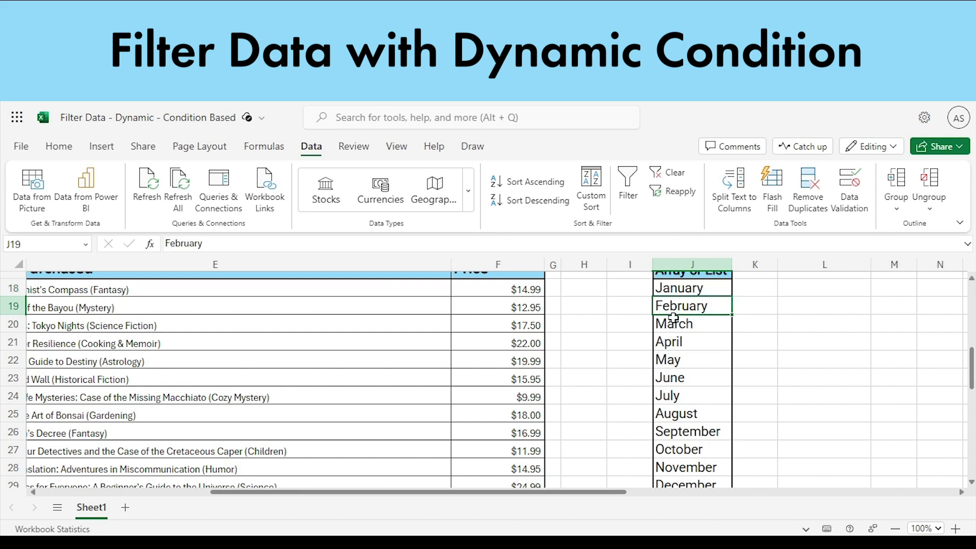
pyautogui.scroll(3, 661, 361)
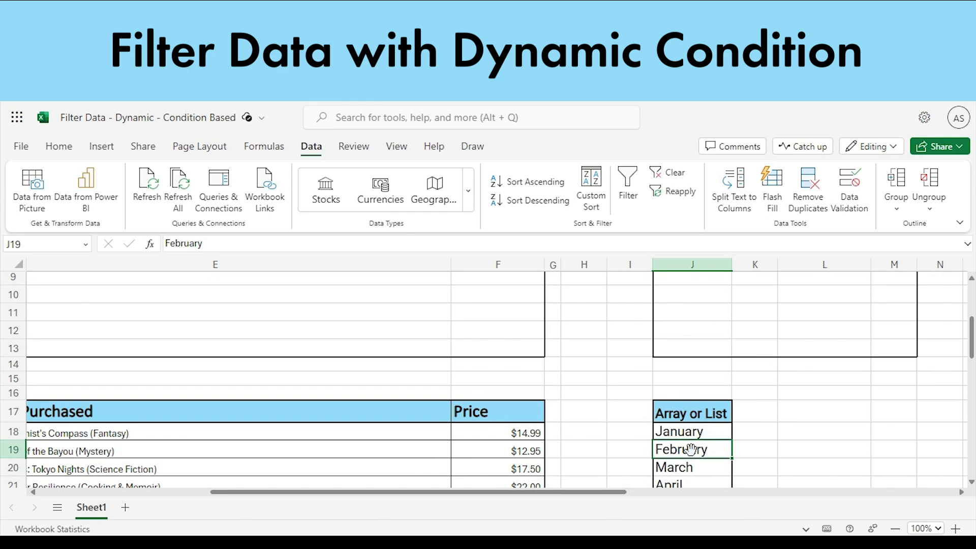
pyautogui.scroll(-3, 691, 447)
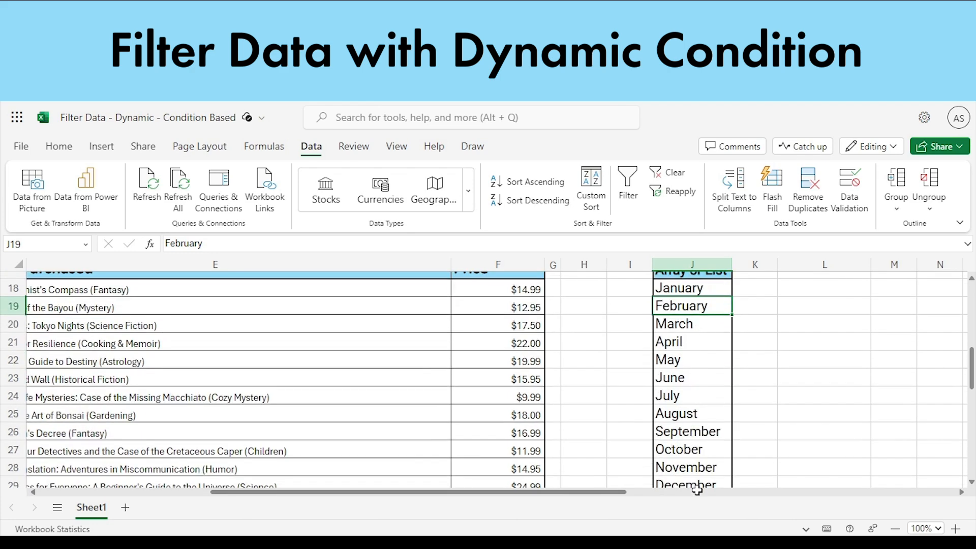
pyautogui.scroll(4, 689, 450)
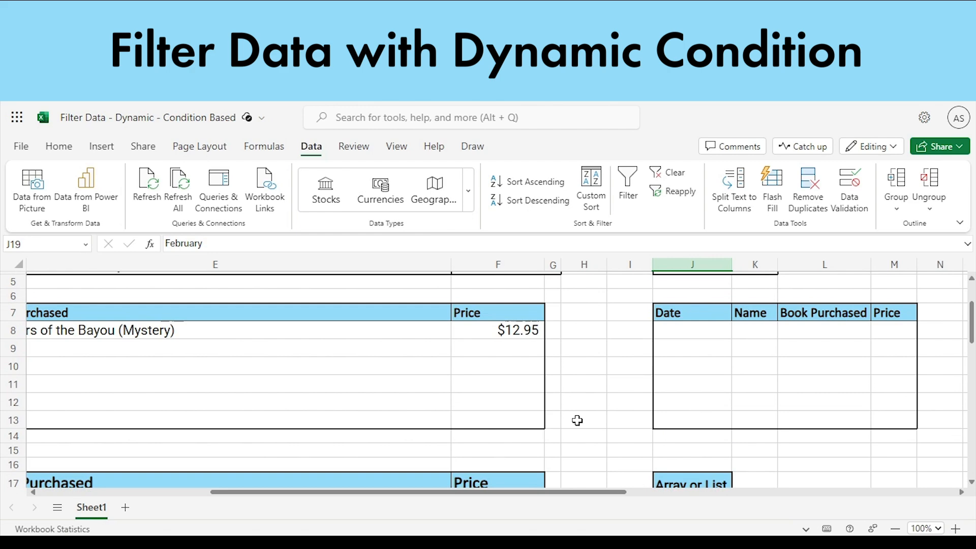
pyautogui.scroll(2, 577, 421)
pyautogui.hscroll(-5, 576, 419)
pyautogui.click(819, 344)
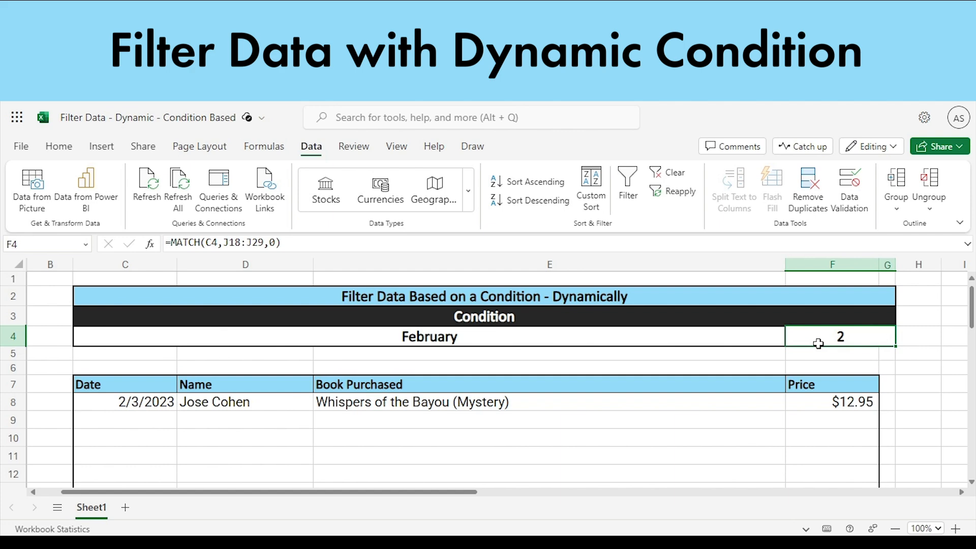
# - Review the order of the months in J18:J29 again and compare it with the month number formula in F4
pyautogui.moveTo(450, 498); pyautogui.dragTo(599, 497)
pyautogui.scroll(-3, 595, 479)
pyautogui.scroll(-3, 595, 479)
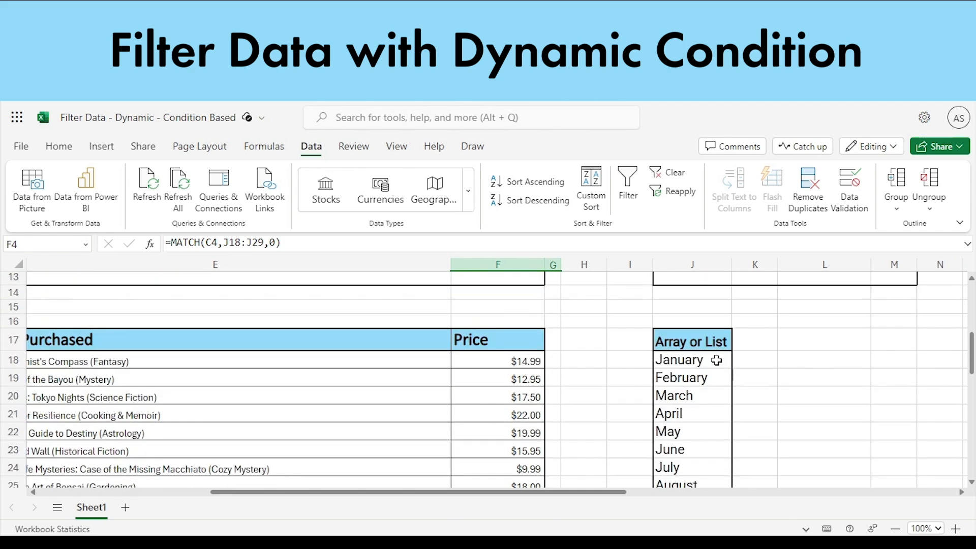
pyautogui.scroll(-2, 717, 360)
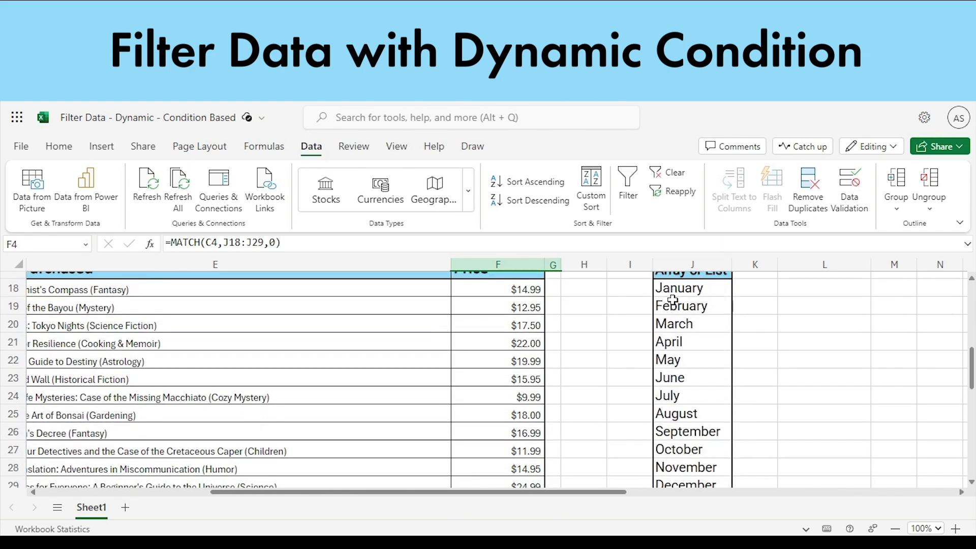
pyautogui.moveTo(673, 289); pyautogui.dragTo(674, 486)
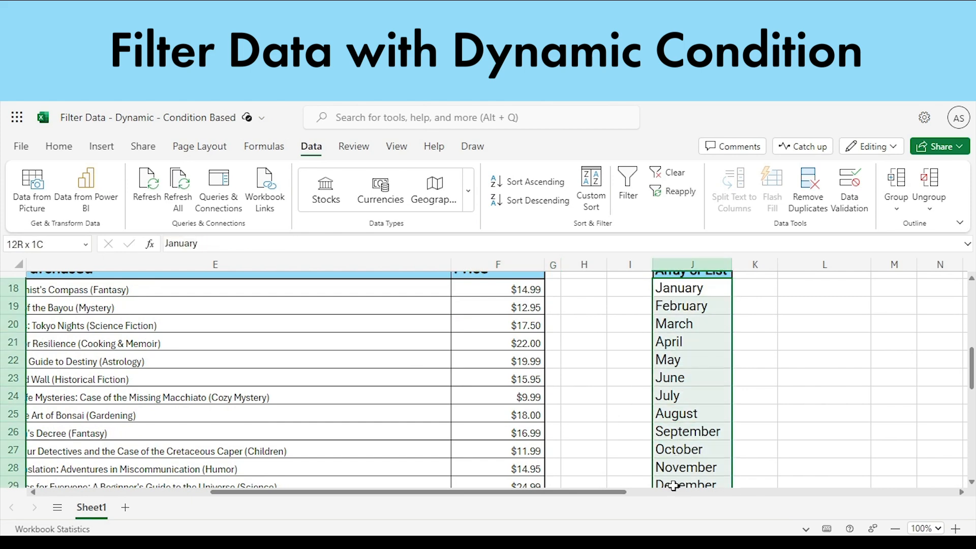
pyautogui.click(715, 413)
pyautogui.click(694, 300)
pyautogui.click(693, 308)
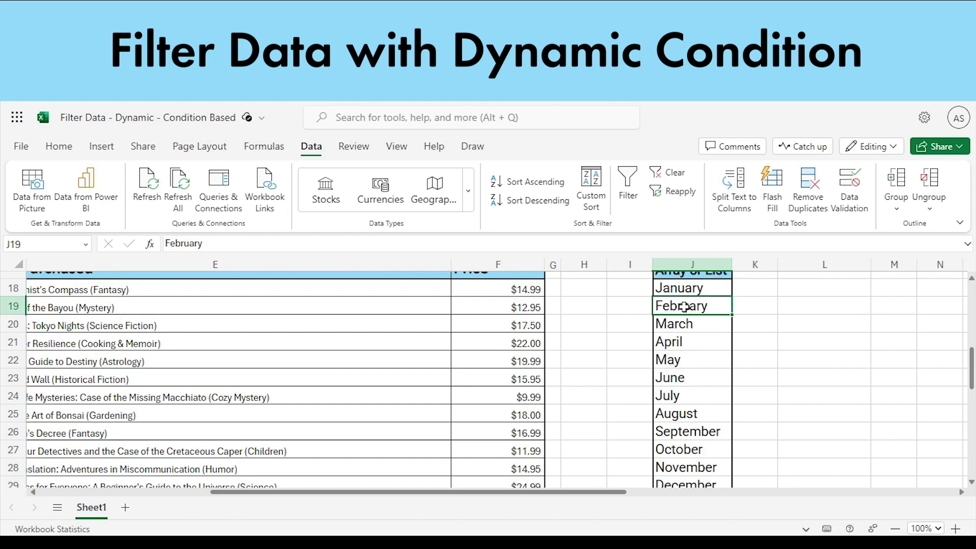
pyautogui.click(685, 292)
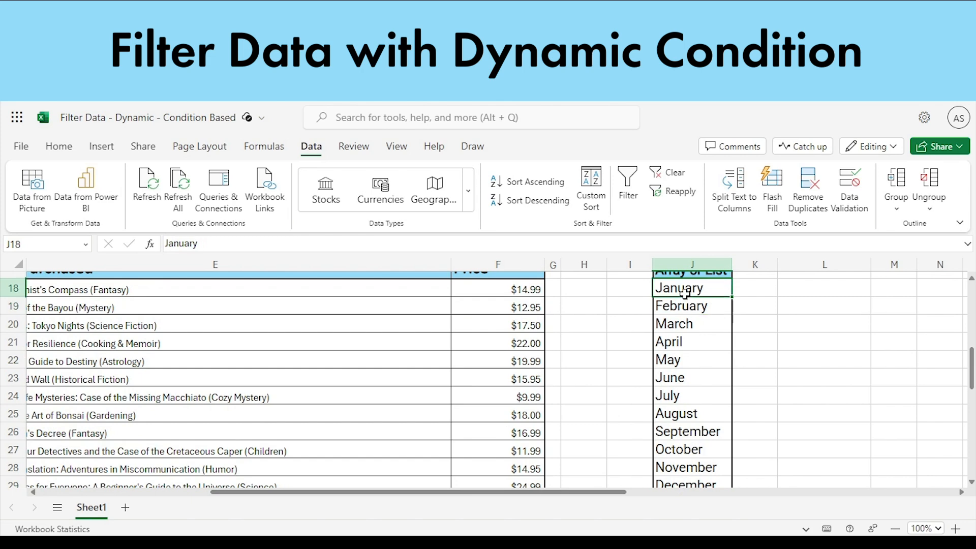
pyautogui.click(675, 311)
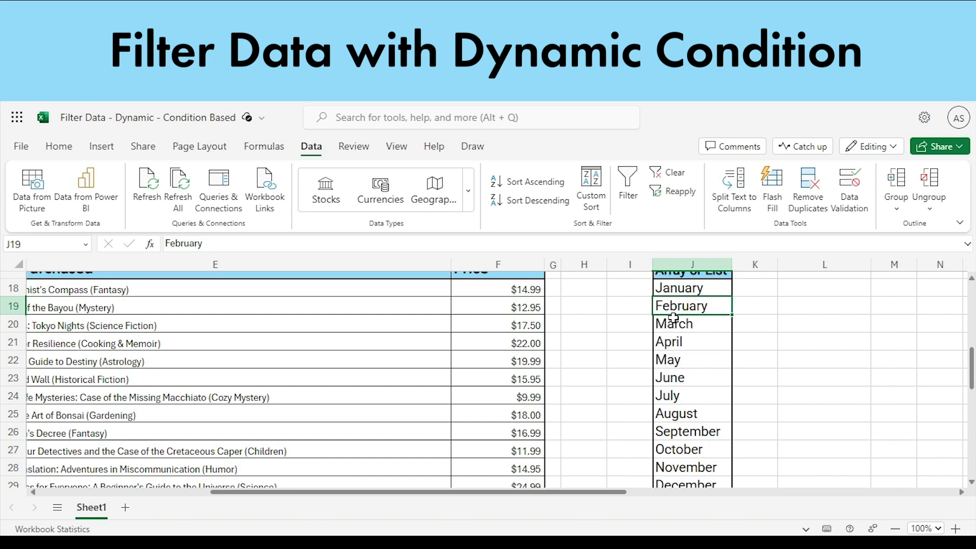
pyautogui.scroll(3, 661, 365)
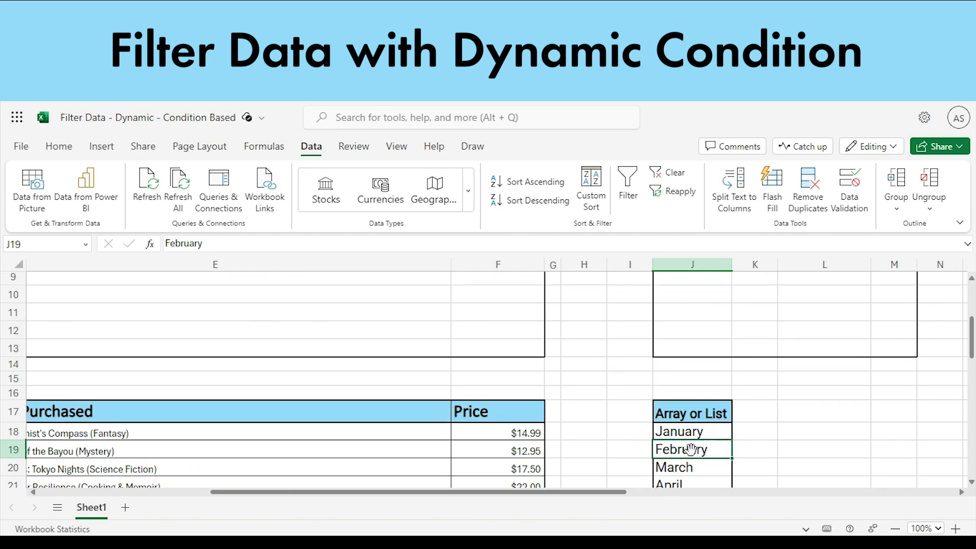
pyautogui.scroll(-3, 689, 435)
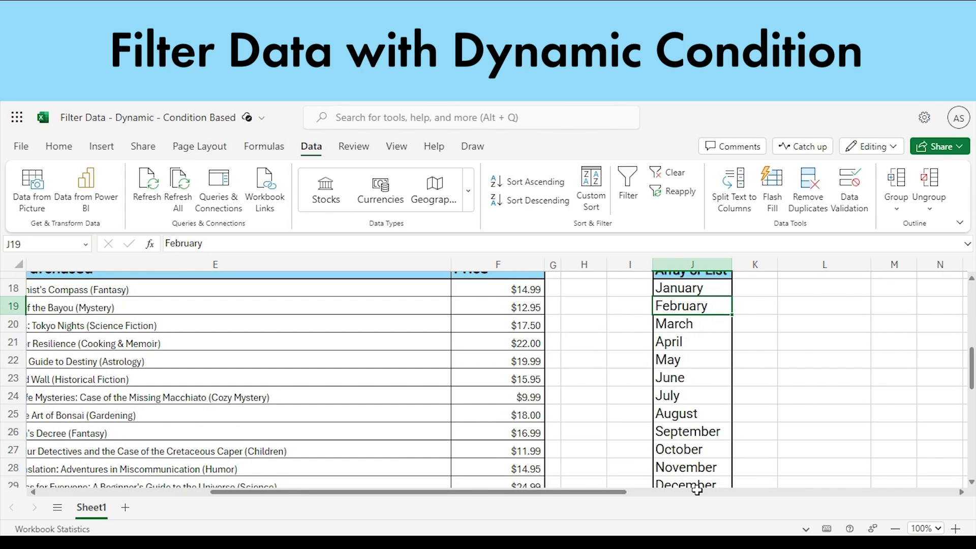
pyautogui.scroll(4, 689, 452)
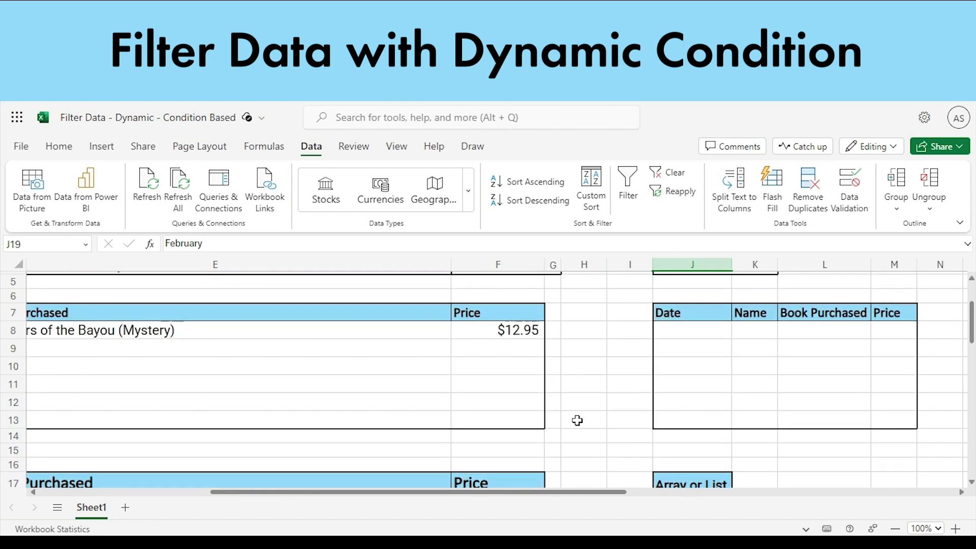
pyautogui.scroll(2, 577, 420)
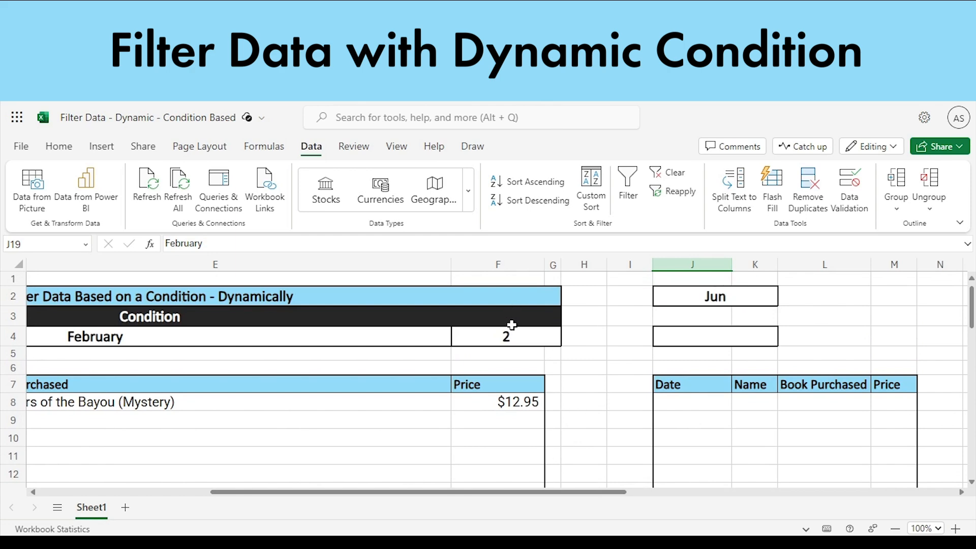
pyautogui.click(506, 337)
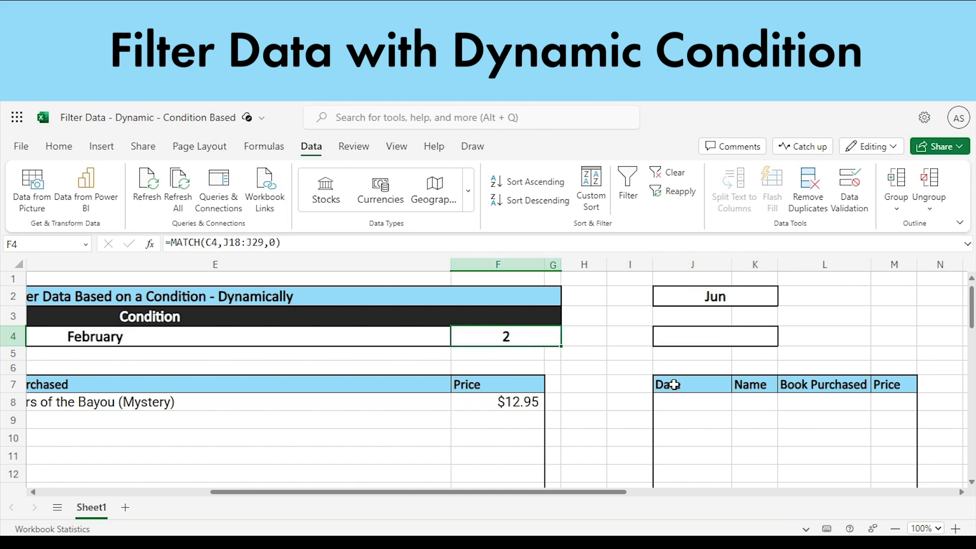
# - Start a MATCH formula in J4 with the condition month in C4 as the lookup value
pyautogui.click(698, 342)
pyautogui.write('=')
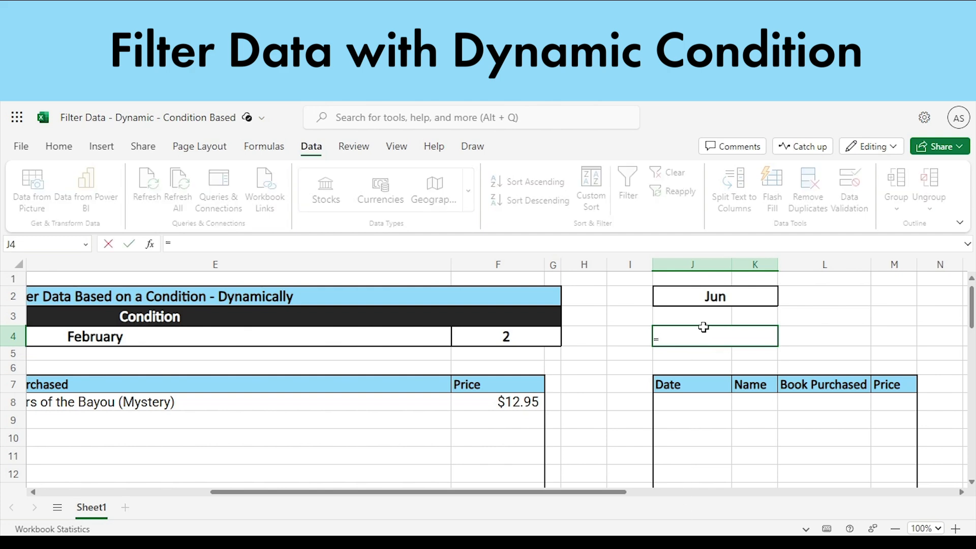
pyautogui.write('Match')
pyautogui.press('Tab')
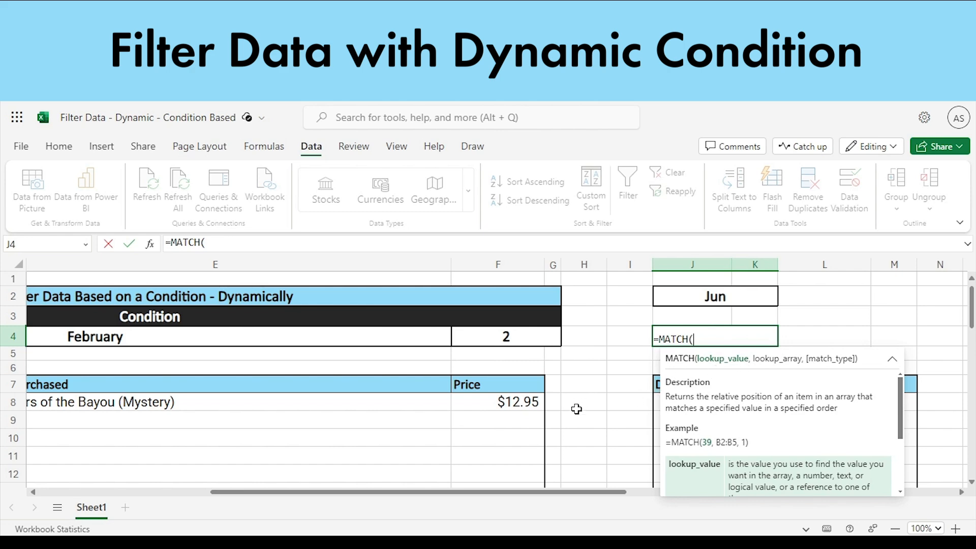
pyautogui.click(150, 340)
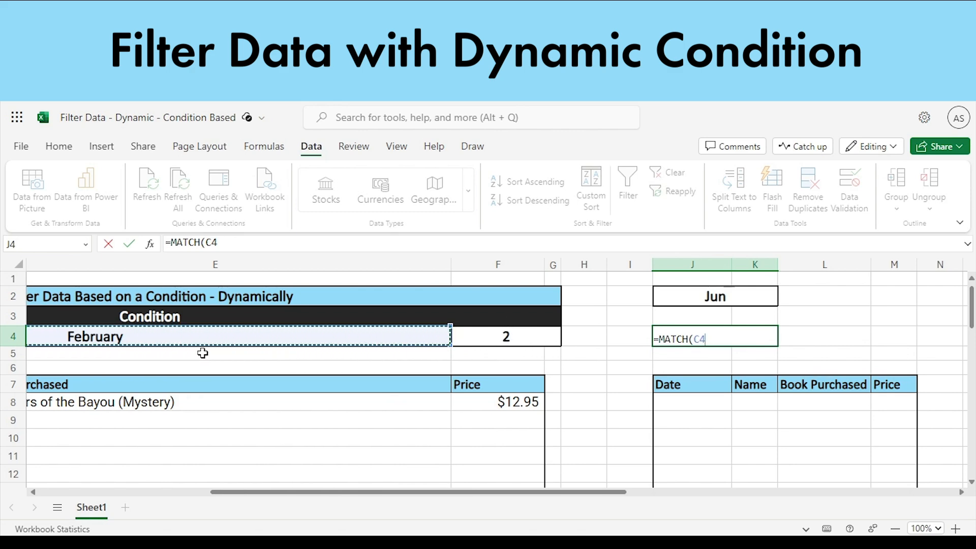
pyautogui.write(',')
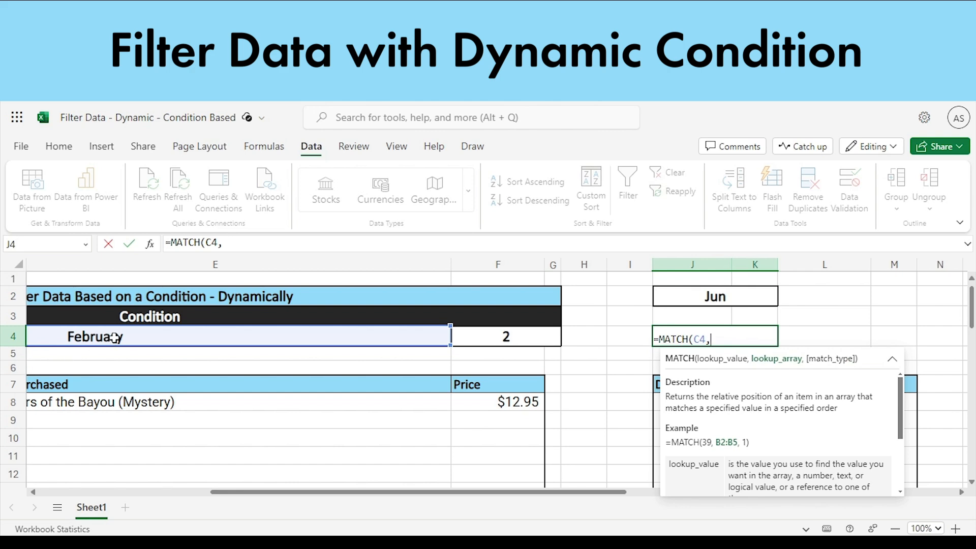
# - Complete the MATCH formula in J4 with the month list J18:J29 as lookup array and 0 for an exact match
pyautogui.scroll(-4, 115, 337)
pyautogui.moveTo(679, 363)
pyautogui.mouseDown()
pyautogui.moveTo(677, 467)
pyautogui.moveTo(663, 502)
pyautogui.moveTo(695, 371)
pyautogui.mouseUp()
pyautogui.scroll(5, 677, 396)
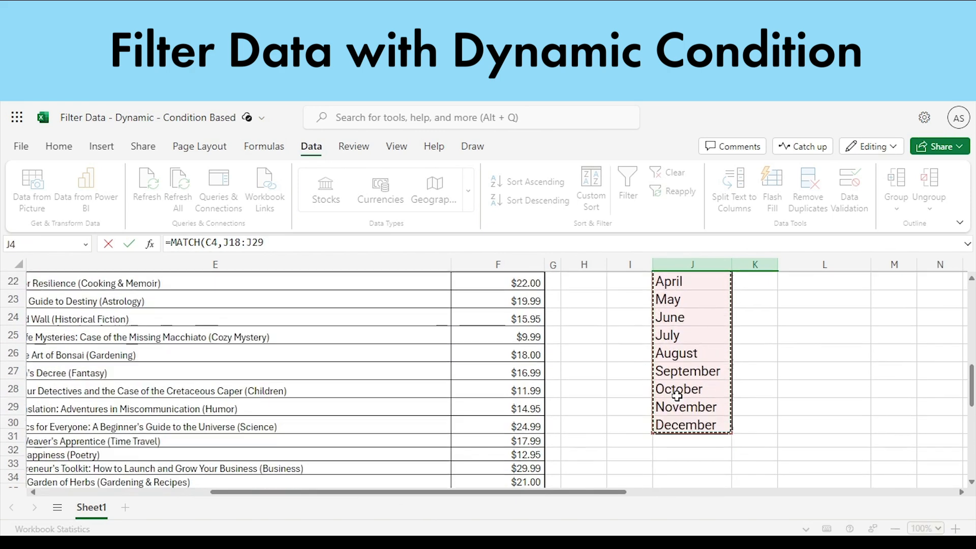
pyautogui.scroll(3, 677, 396)
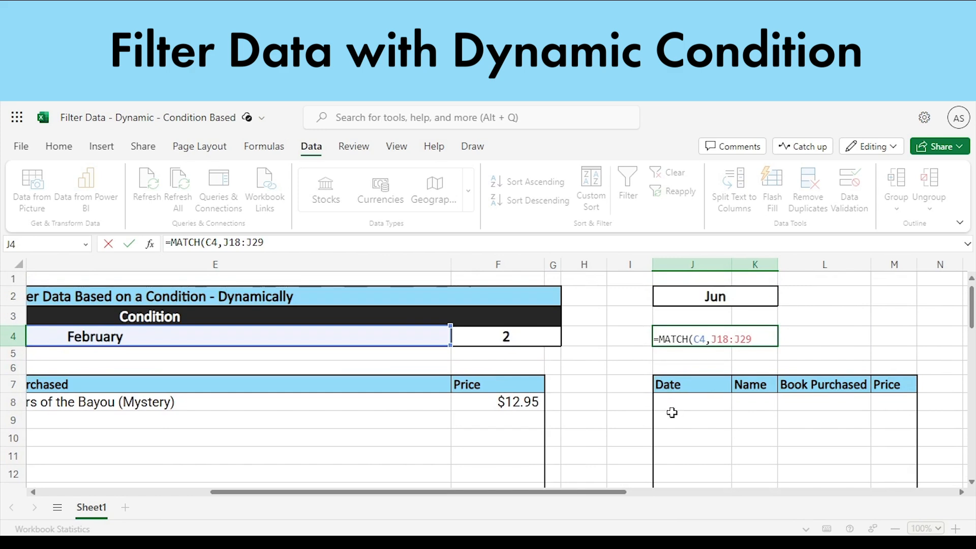
pyautogui.write(',')
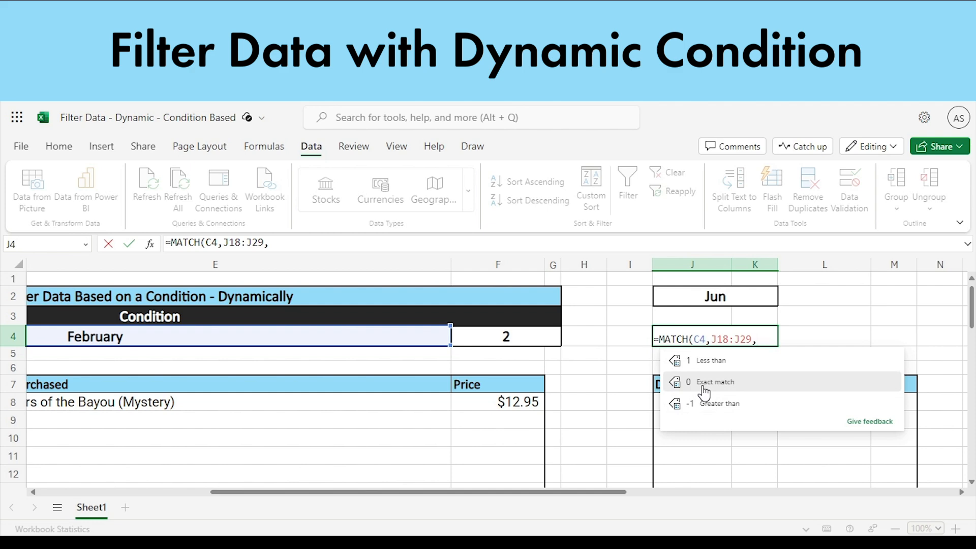
pyautogui.doubleClick(684, 382)
pyautogui.write(')')
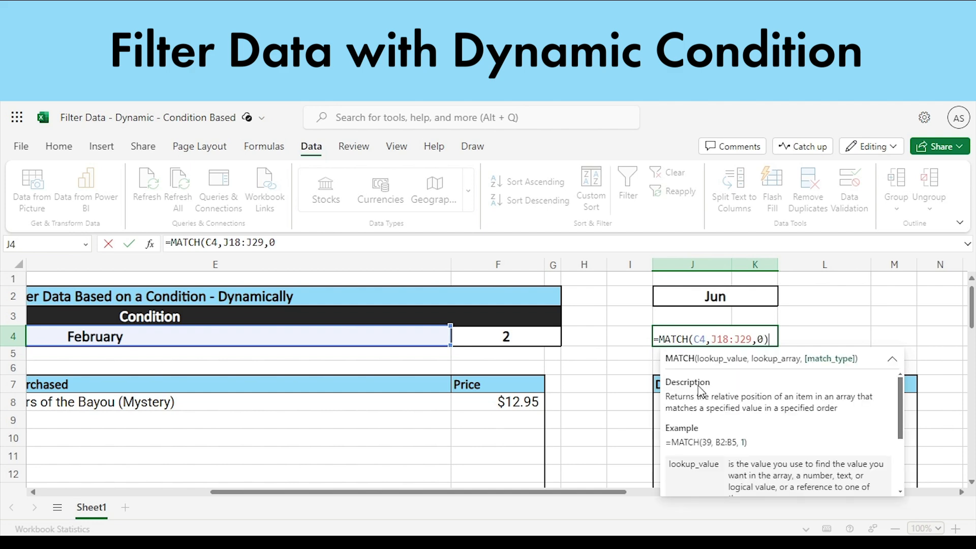
pyautogui.press('Return')
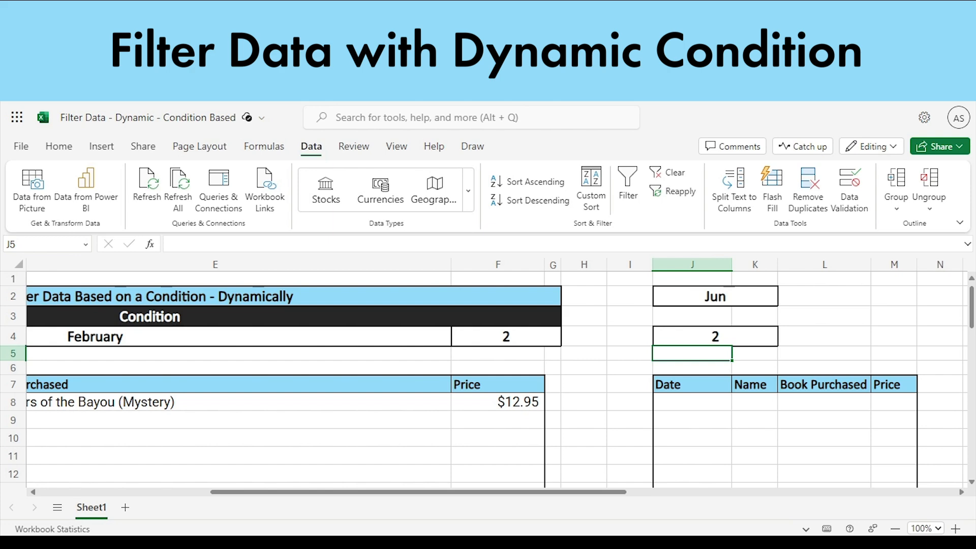
# - Set the condition month in C4 to May
pyautogui.click(235, 336)
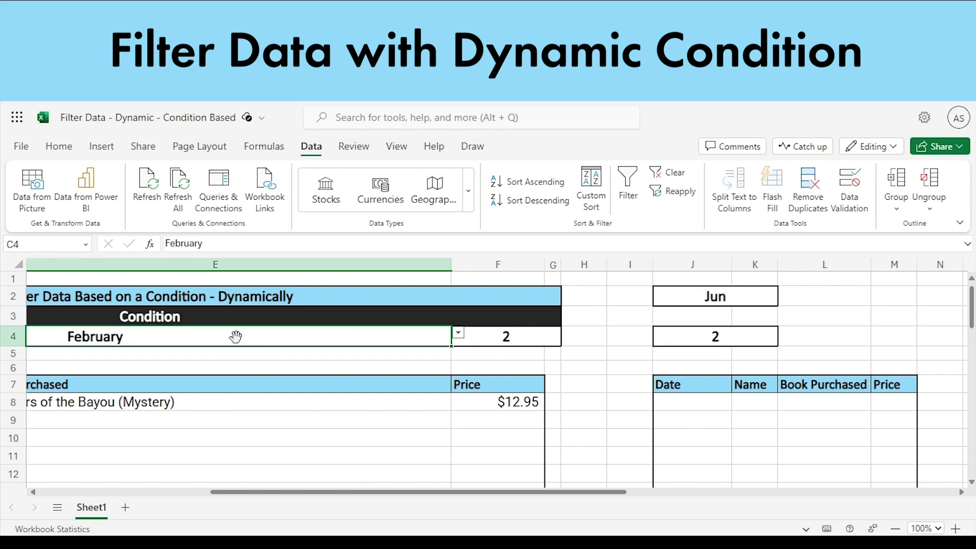
pyautogui.click(459, 334)
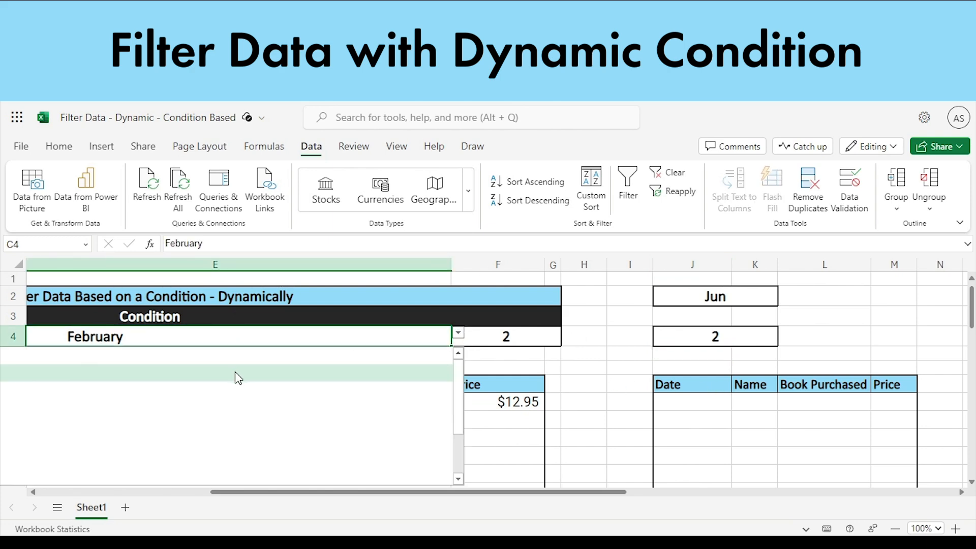
pyautogui.click(176, 422)
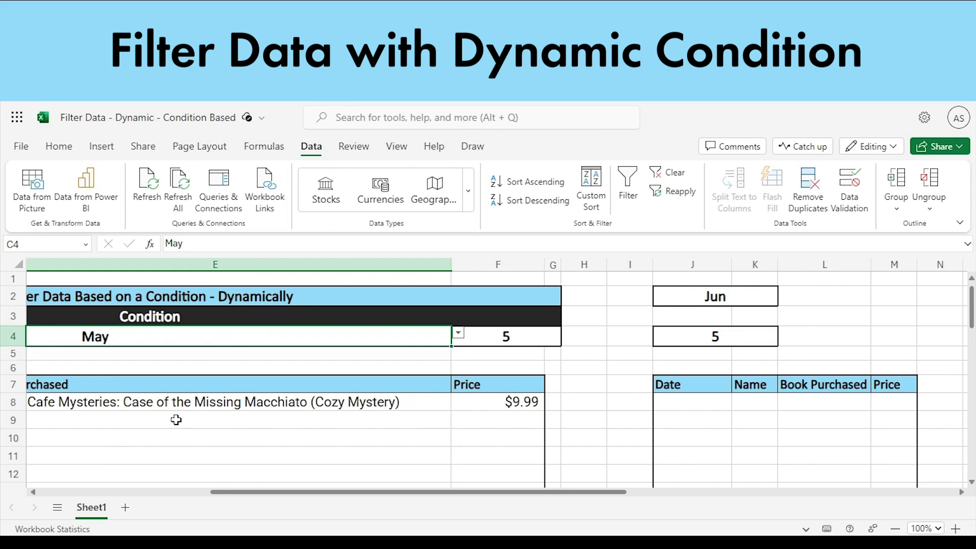
# - Compare the month numbers in F4 and J4 with the position of May in the J18:J29 list
pyautogui.click(538, 334)
pyautogui.click(651, 335)
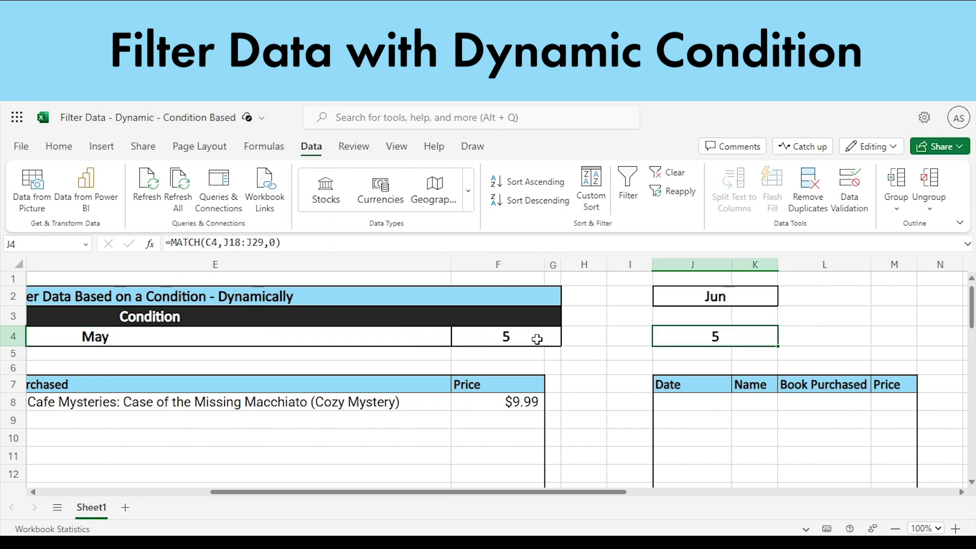
pyautogui.scroll(-7, 529, 338)
pyautogui.scroll(3, 564, 337)
pyautogui.click(673, 439)
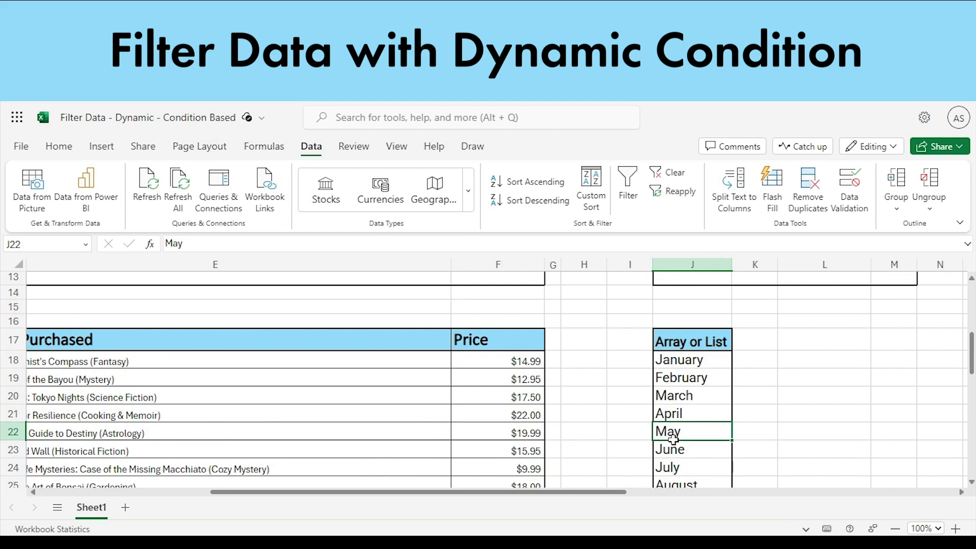
pyautogui.scroll(4, 673, 439)
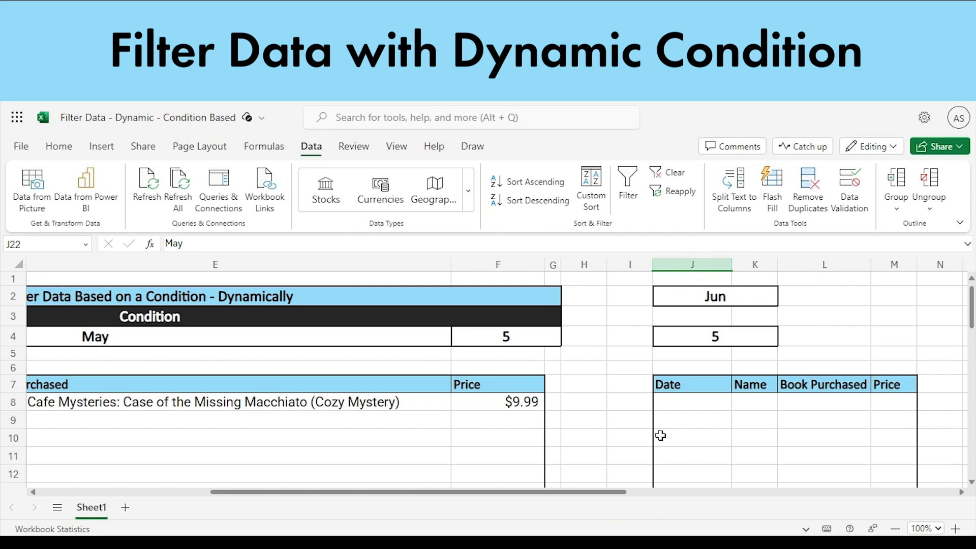
# - Compare the finished filter table in C7:F13 with the empty purchase table in J7:M13
pyautogui.moveTo(556, 491); pyautogui.dragTo(354, 499)
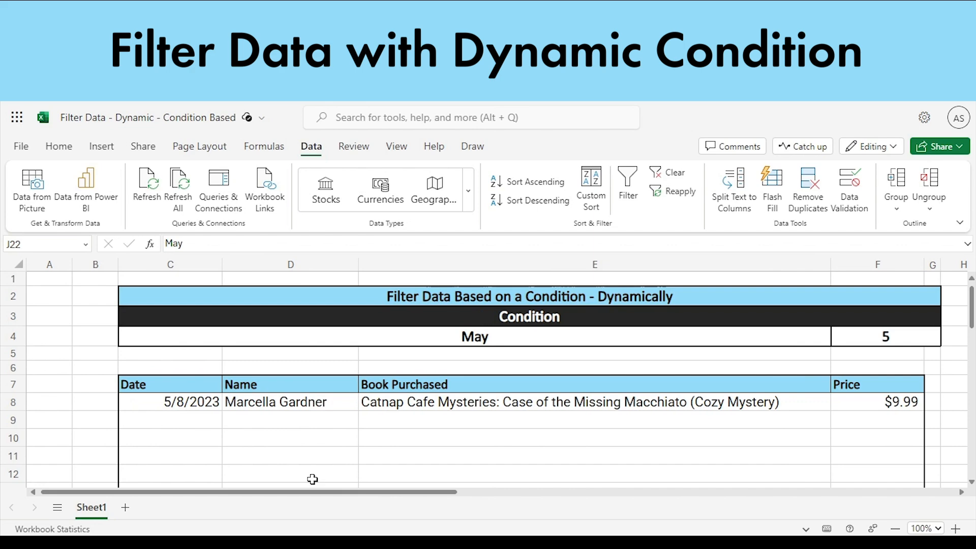
pyautogui.moveTo(290, 496); pyautogui.dragTo(277, 516)
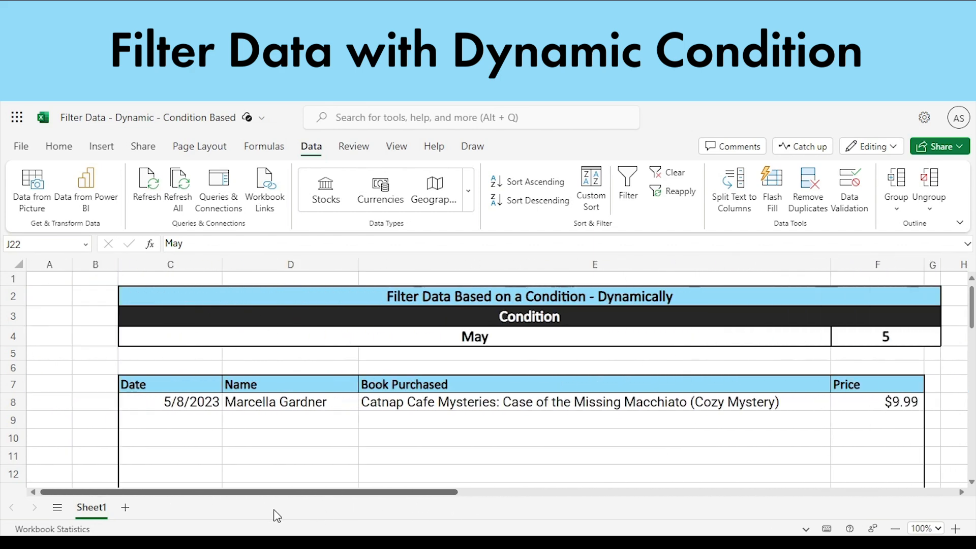
pyautogui.scroll(-3, 170, 403)
pyautogui.click(171, 315)
pyautogui.moveTo(170, 315); pyautogui.dragTo(887, 422)
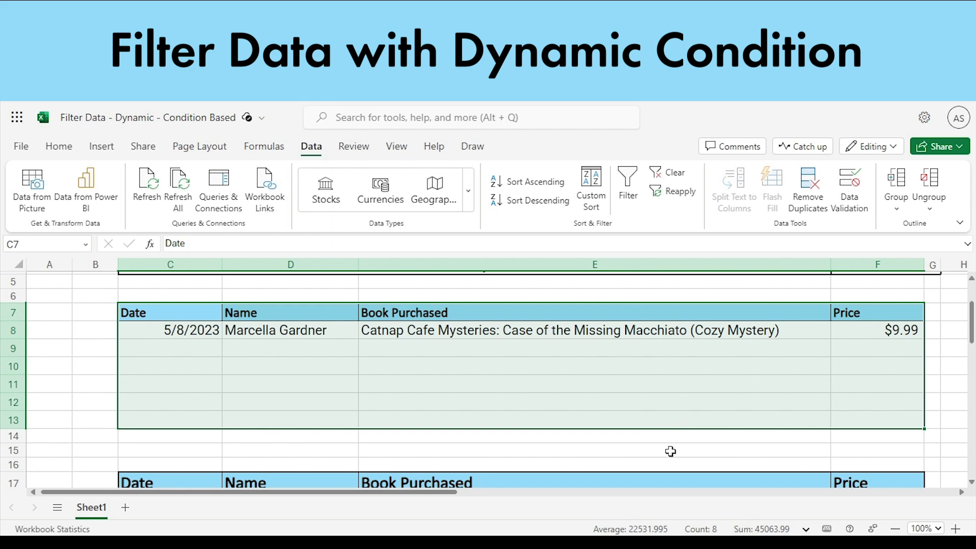
pyautogui.moveTo(416, 492); pyautogui.dragTo(468, 493)
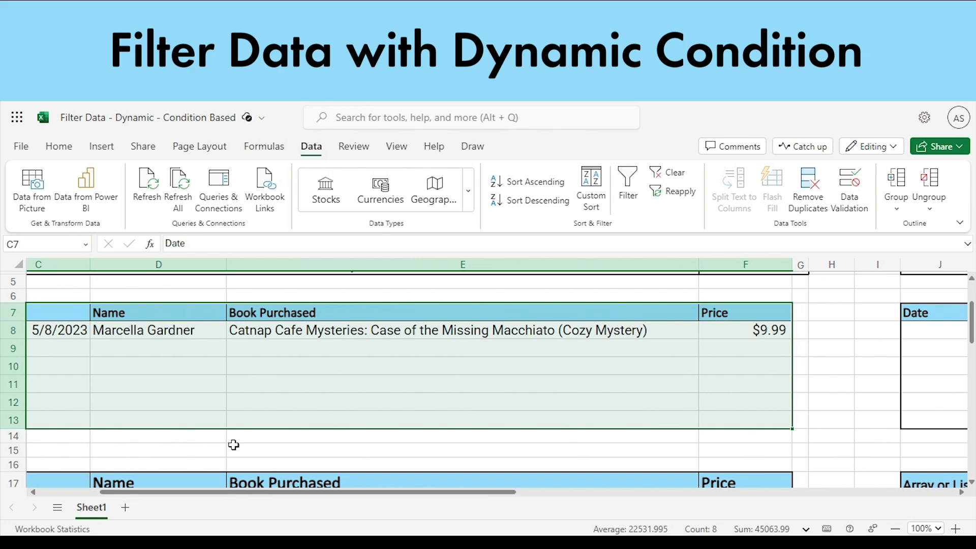
pyautogui.click(504, 406)
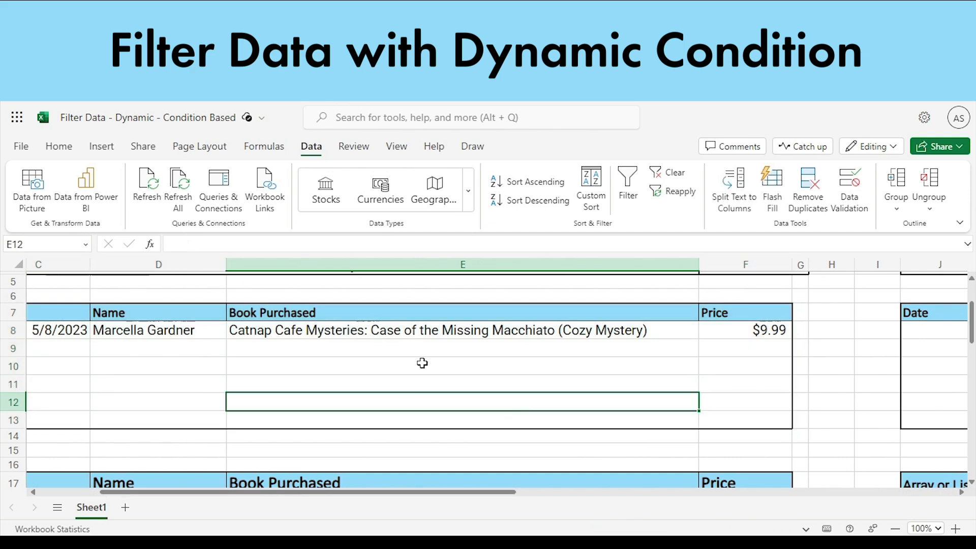
pyautogui.moveTo(448, 493); pyautogui.dragTo(606, 511)
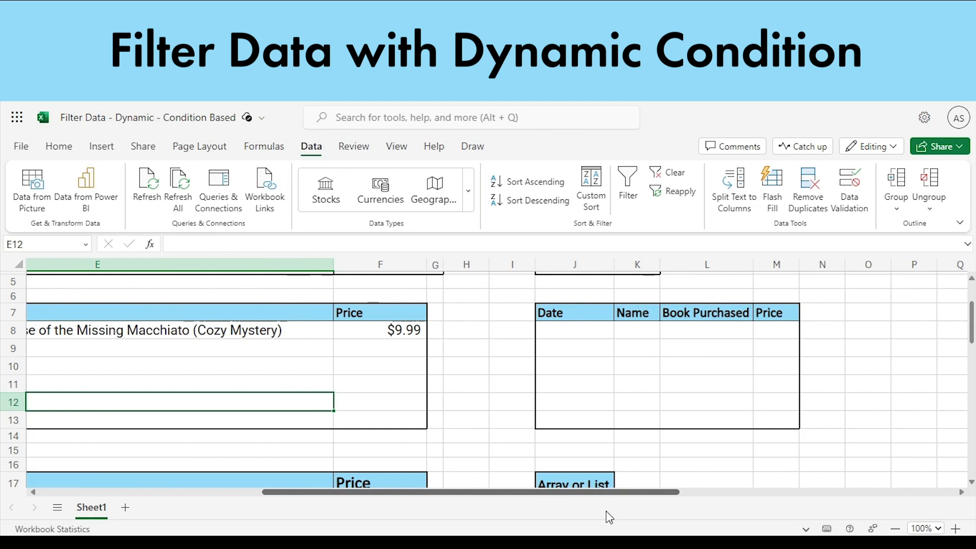
pyautogui.moveTo(568, 319); pyautogui.dragTo(798, 427)
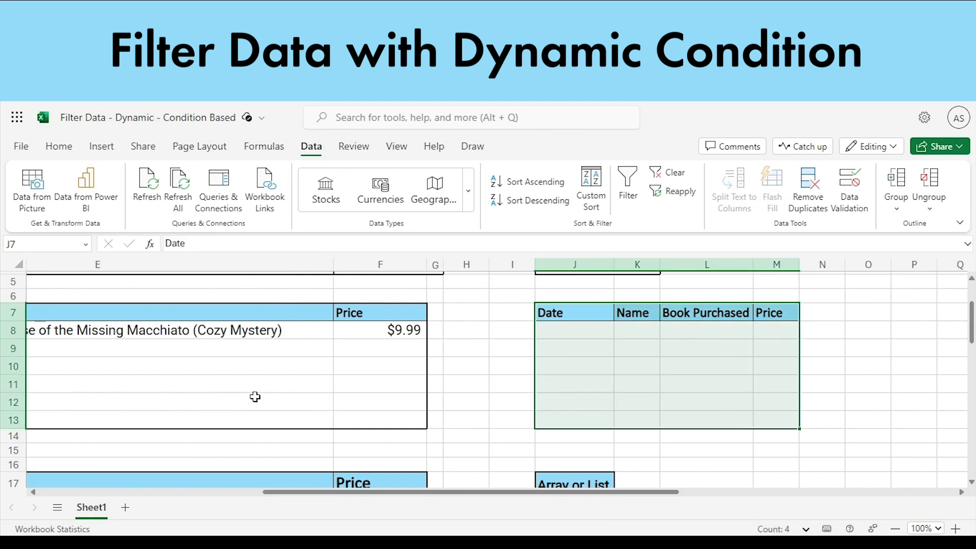
pyautogui.click(204, 367)
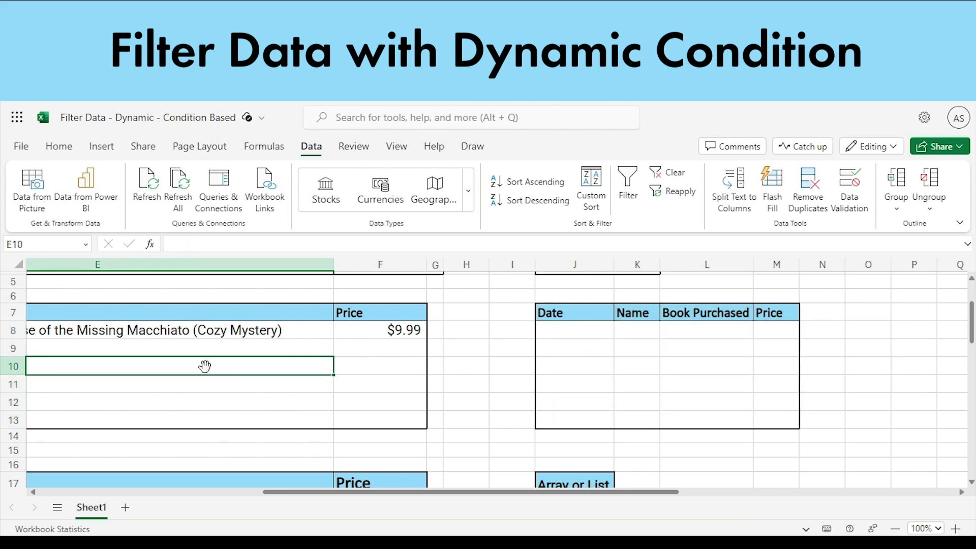
# - Start a FILTER formula in J8, the first cell below the Date header of the empty table
pyautogui.click(584, 330)
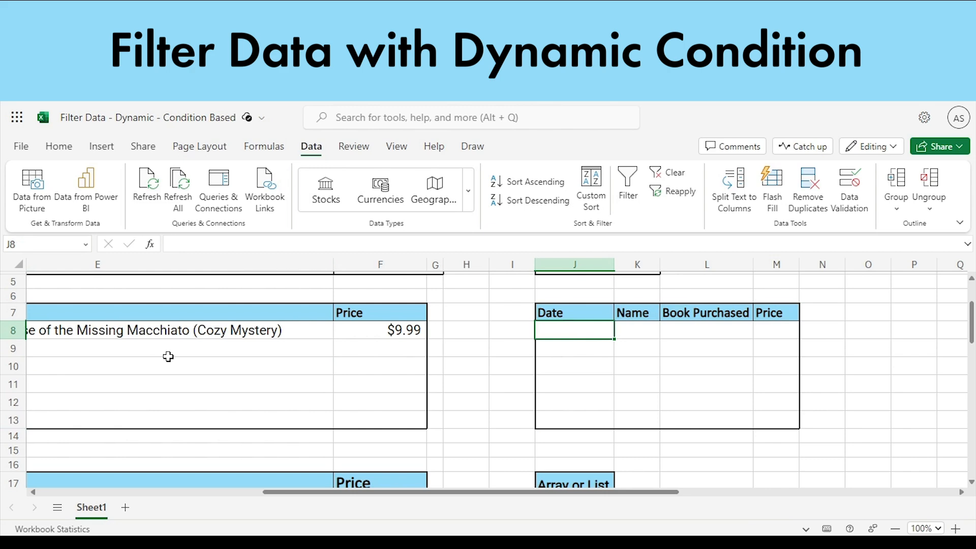
pyautogui.doubleClick(595, 337)
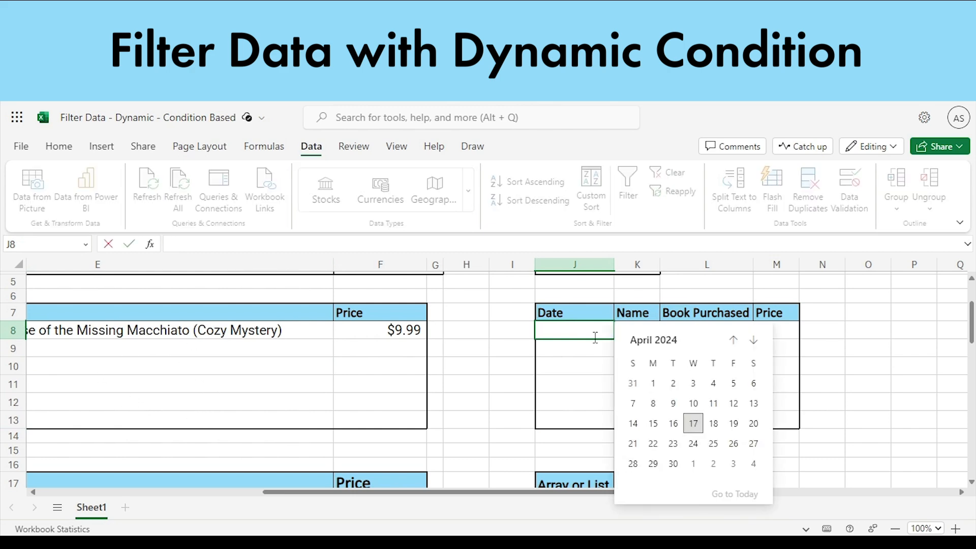
pyautogui.write('=Fil;')
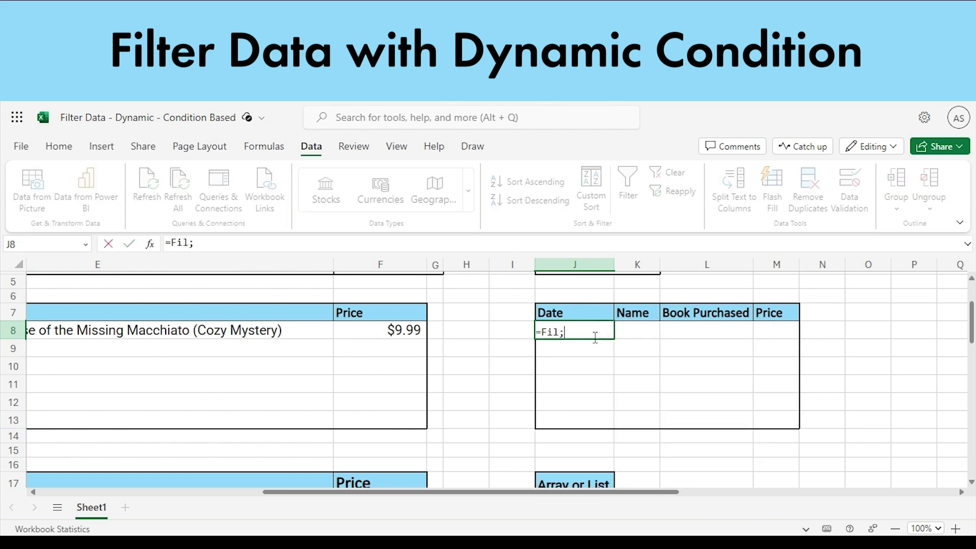
pyautogui.press('BackSpace')
pyautogui.press('BackSpace')
pyautogui.click(597, 374)
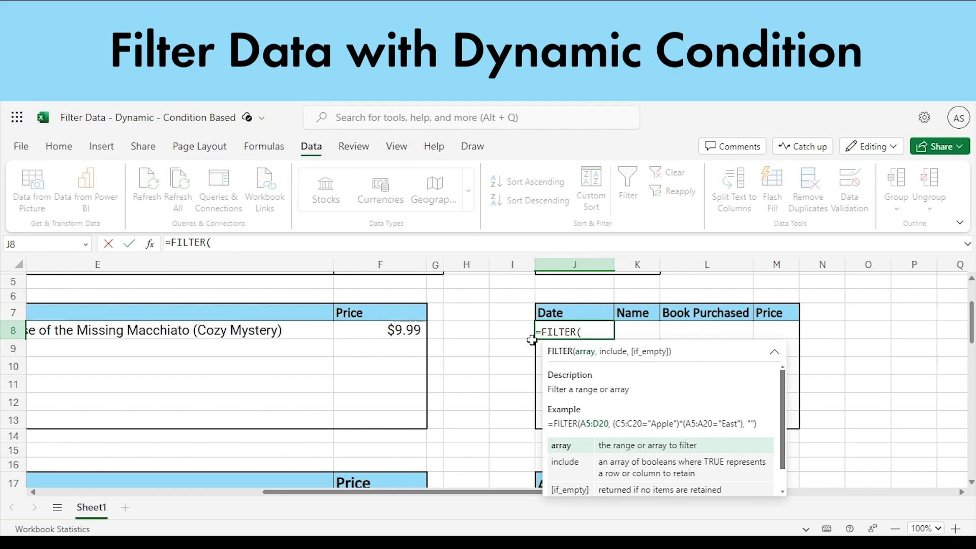
# - Supply C18:F37 as the array of the FILTER formula in J8 and begin its include condition with the MONTH function
pyautogui.moveTo(447, 492); pyautogui.dragTo(206, 495)
pyautogui.scroll(-3, 217, 416)
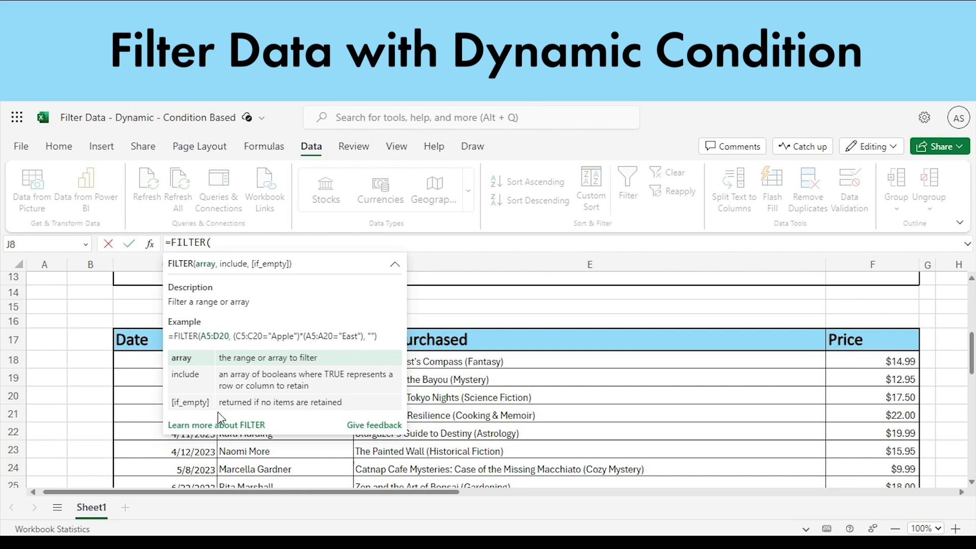
pyautogui.moveTo(119, 340); pyautogui.dragTo(892, 295)
pyautogui.click(170, 364)
pyautogui.scroll(11, 789, 375)
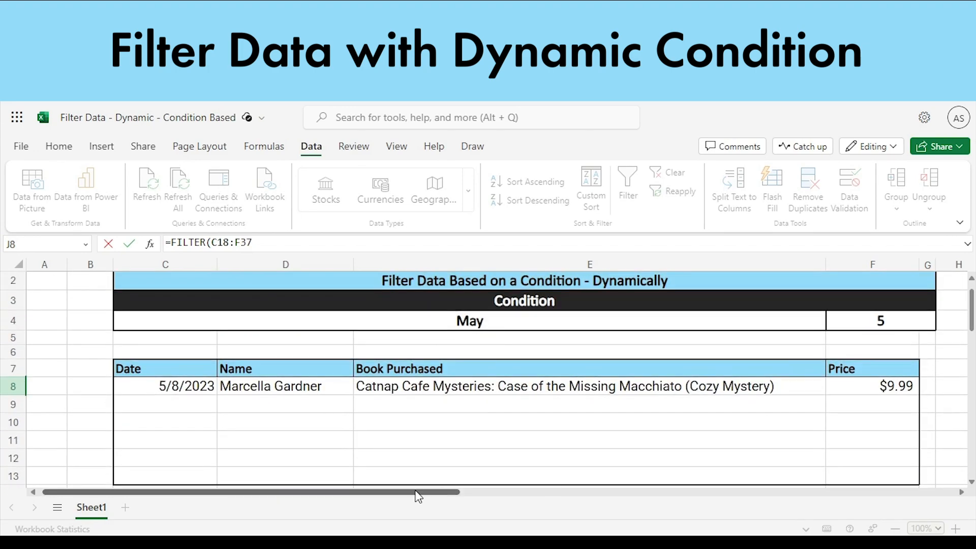
pyautogui.moveTo(418, 492); pyautogui.dragTo(664, 492)
pyautogui.write(',')
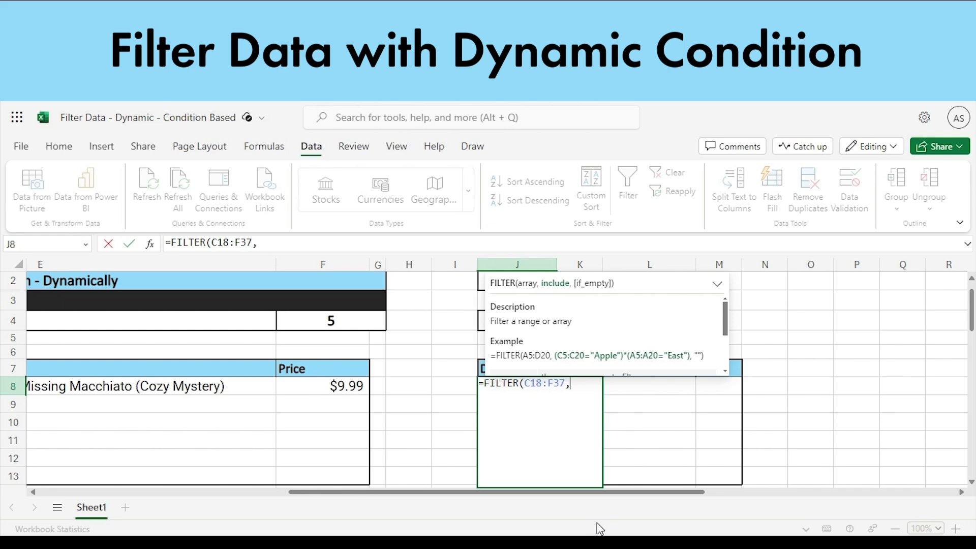
pyautogui.write('month')
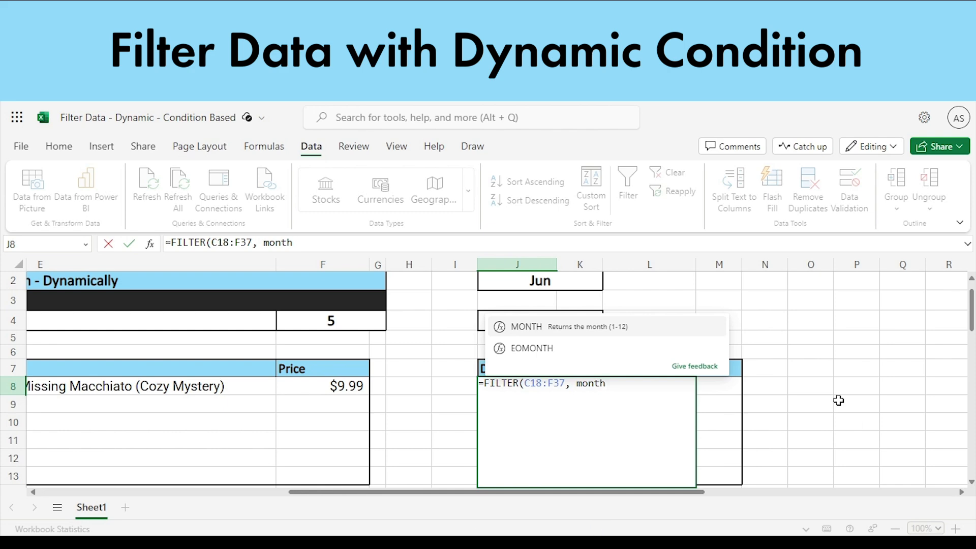
pyautogui.click(682, 329)
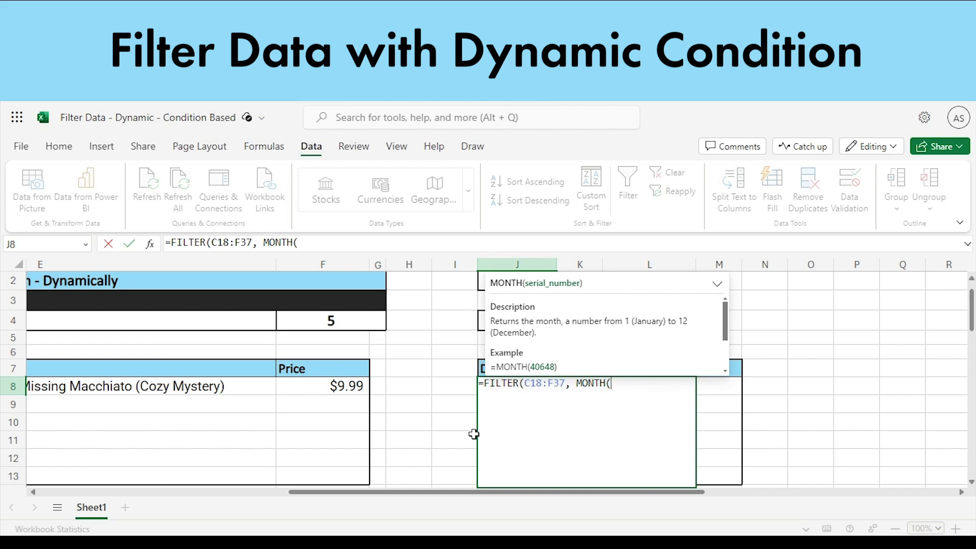
pyautogui.moveTo(436, 494); pyautogui.dragTo(182, 466)
pyautogui.click(162, 391)
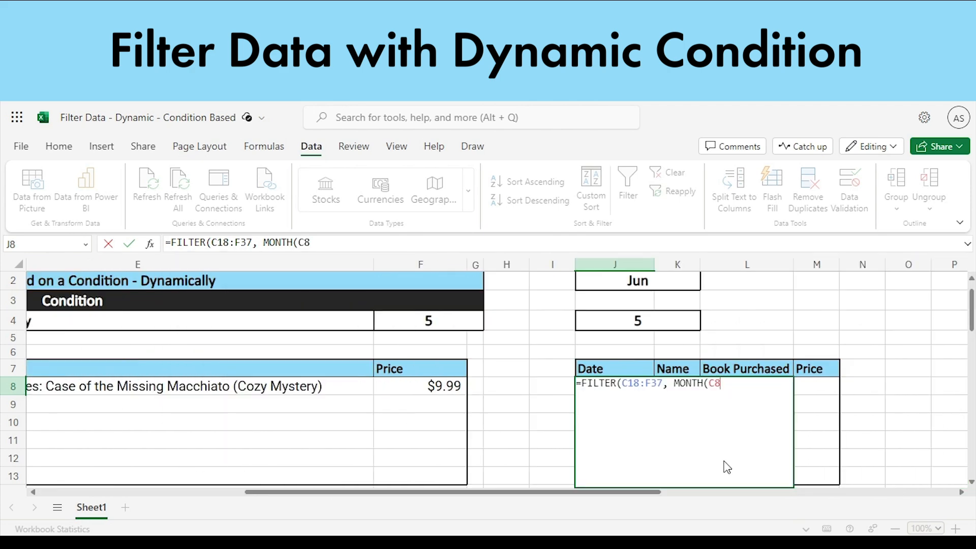
pyautogui.press('BackSpace')
pyautogui.press('BackSpace')
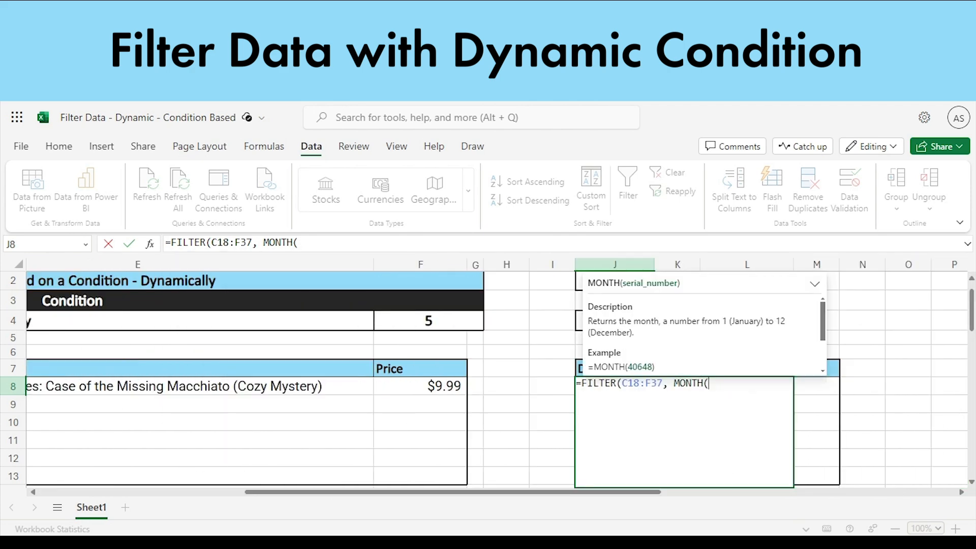
# - Give the MONTH function the date range C18:C37 and compare it with the month number in F4, closing the bracket
pyautogui.moveTo(479, 493); pyautogui.dragTo(246, 462)
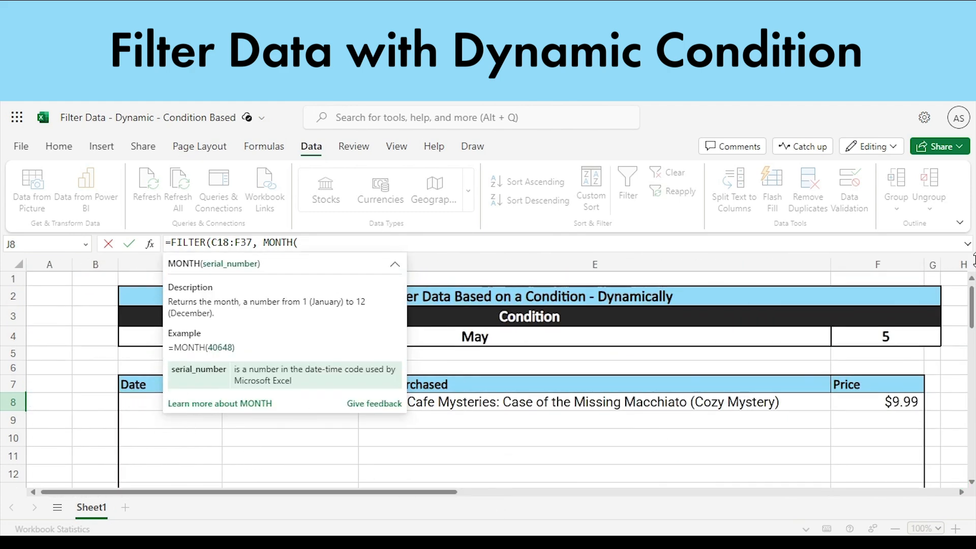
pyautogui.moveTo(971, 316); pyautogui.dragTo(962, 377)
pyautogui.moveTo(139, 287); pyautogui.dragTo(483, 492)
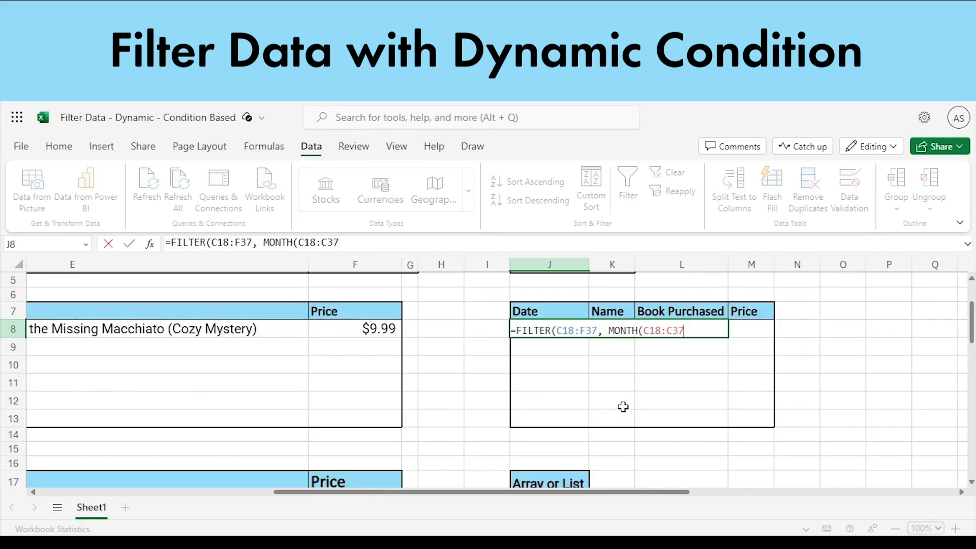
pyautogui.scroll(2, 624, 407)
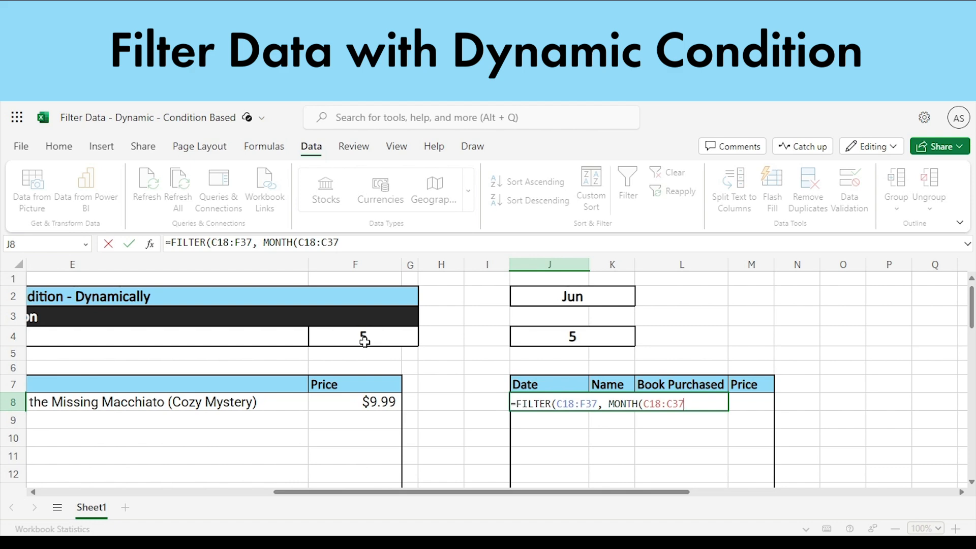
pyautogui.write('=')
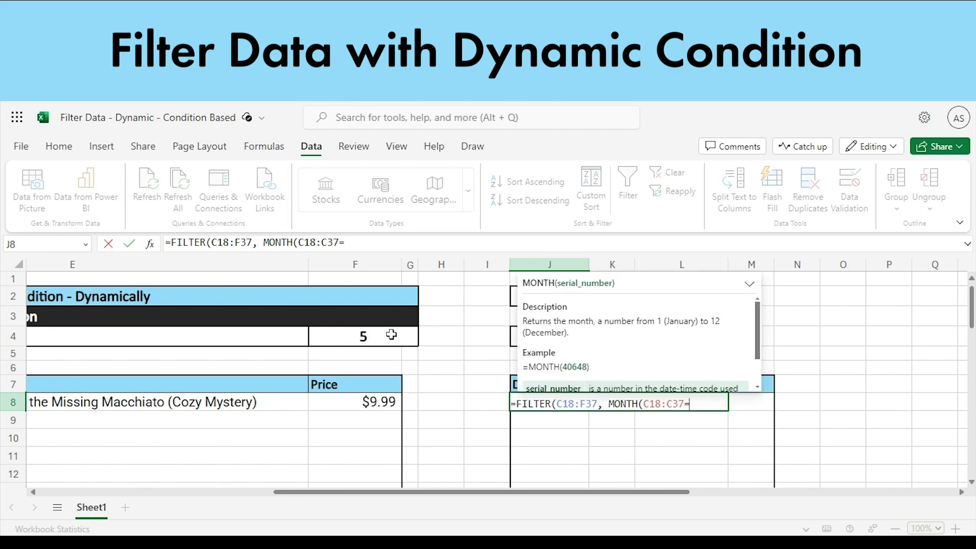
pyautogui.click(388, 334)
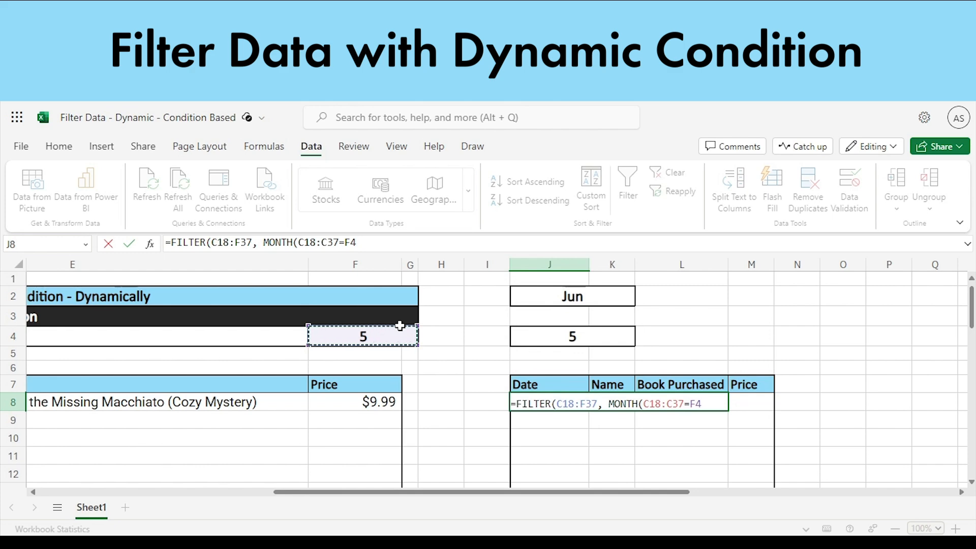
pyautogui.write(')')
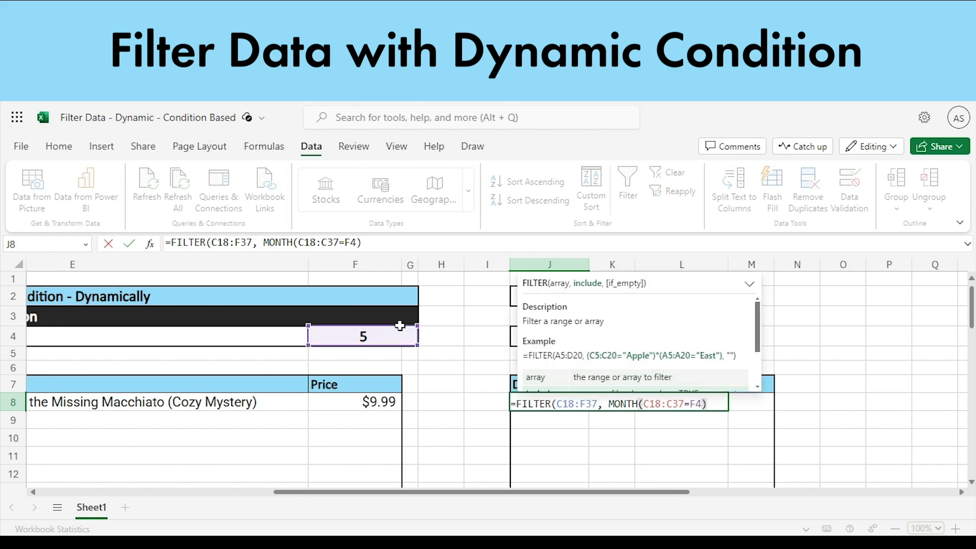
pyautogui.write(',')
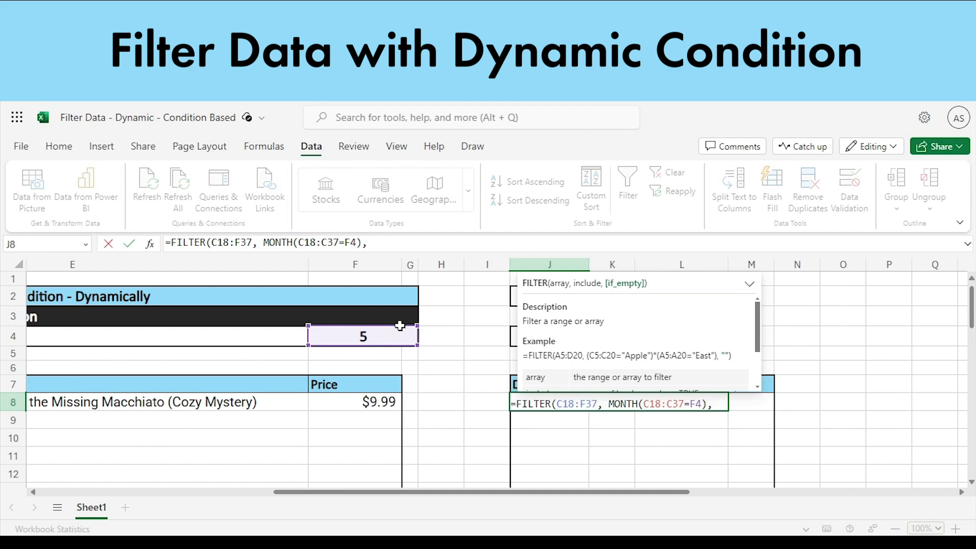
# - Add "No Data Found" as the if_empty argument of the FILTER formula and commit it in J8
pyautogui.write('"")')
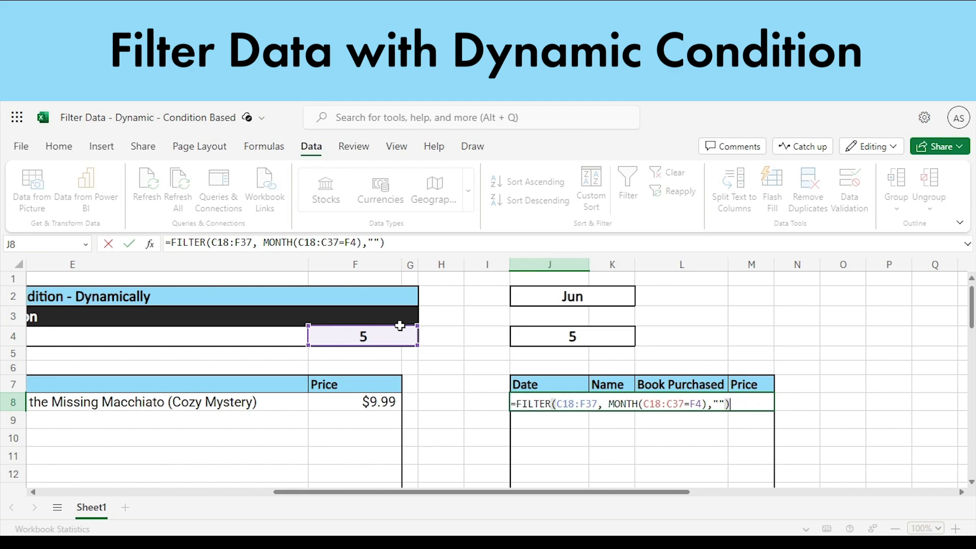
pyautogui.click(726, 406)
pyautogui.write('No Da')
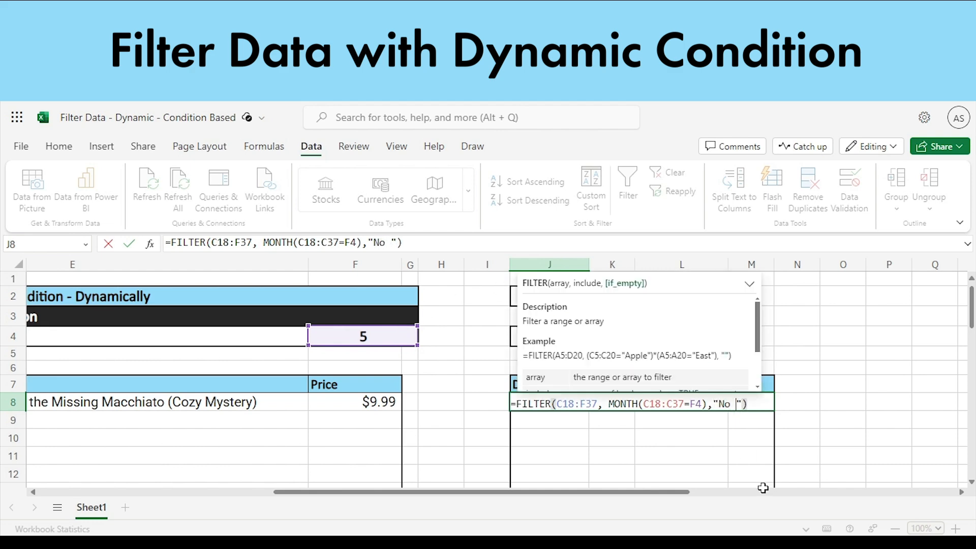
pyautogui.write('ta Found')
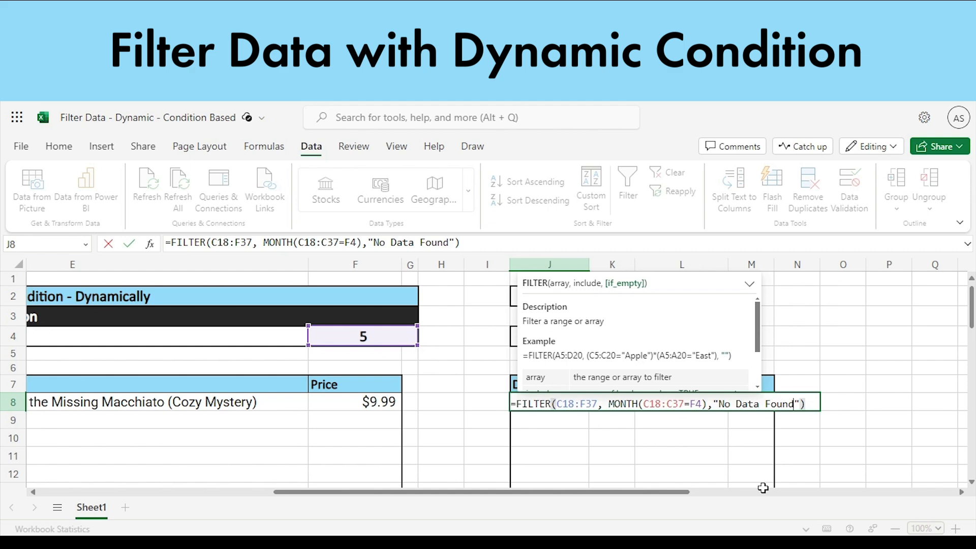
pyautogui.click(816, 408)
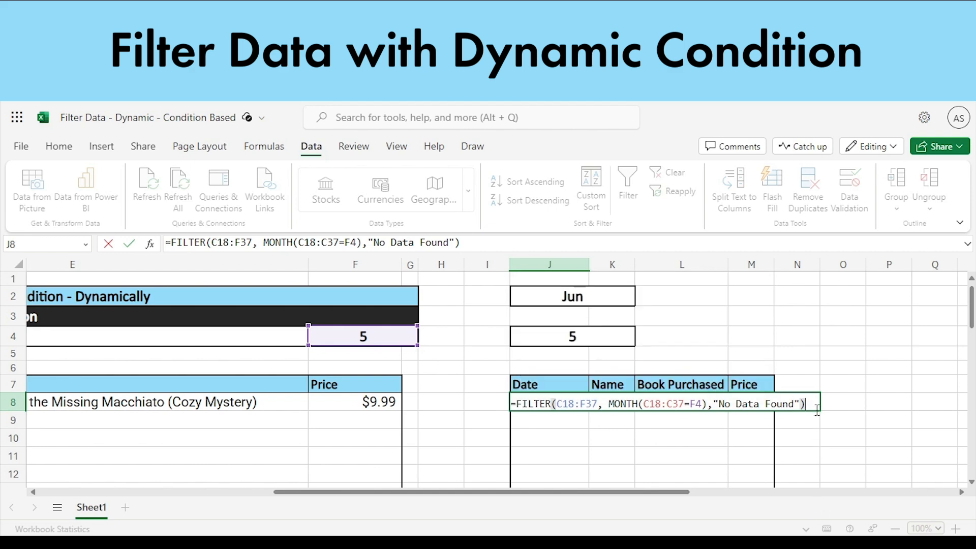
pyautogui.press('Return')
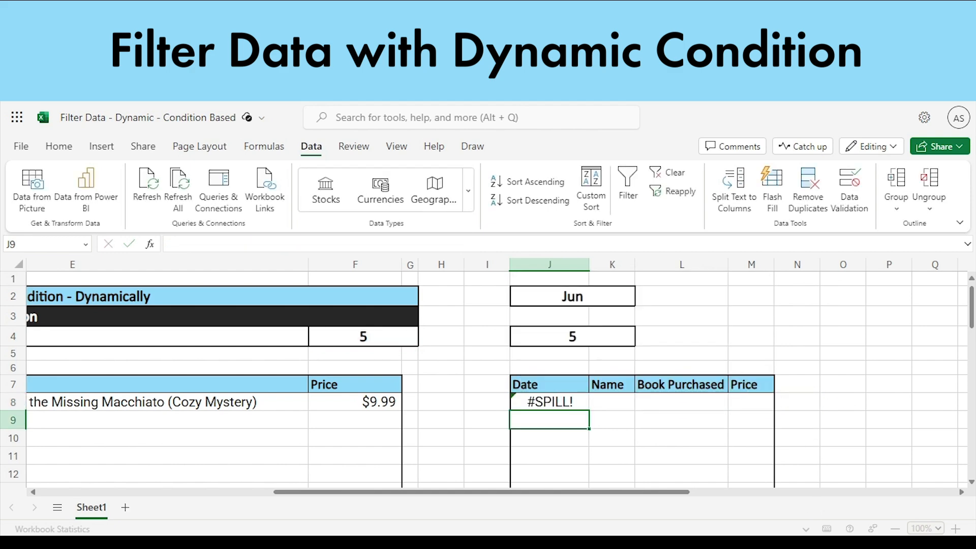
# - Correct the include condition of the J8 formula to (MONTH(C18:C37)=F4) and commit it
pyautogui.doubleClick(569, 405)
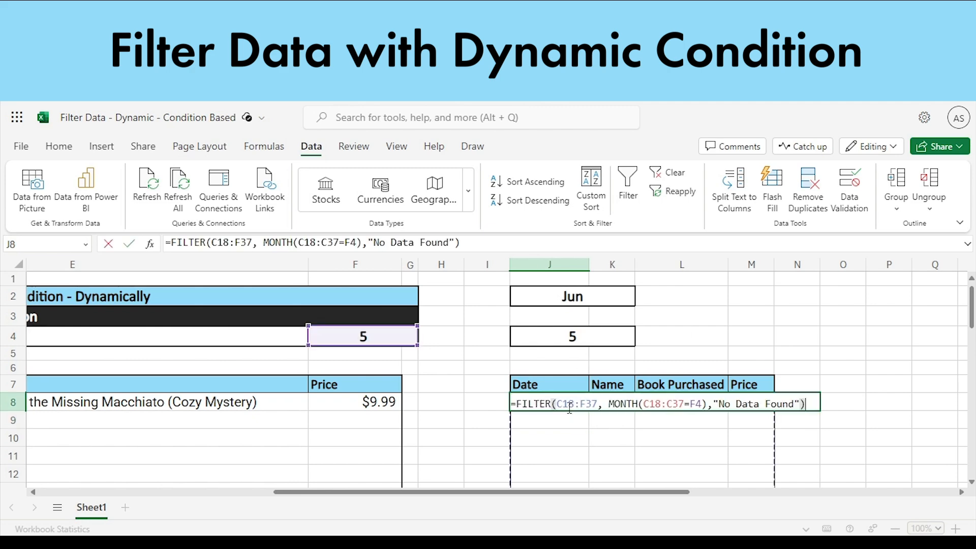
pyautogui.click(649, 413)
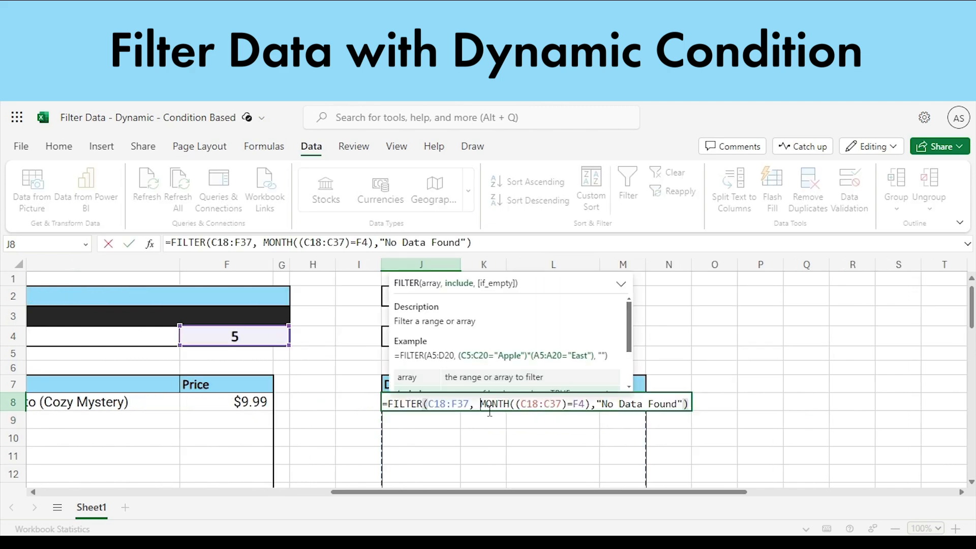
pyautogui.write('(')
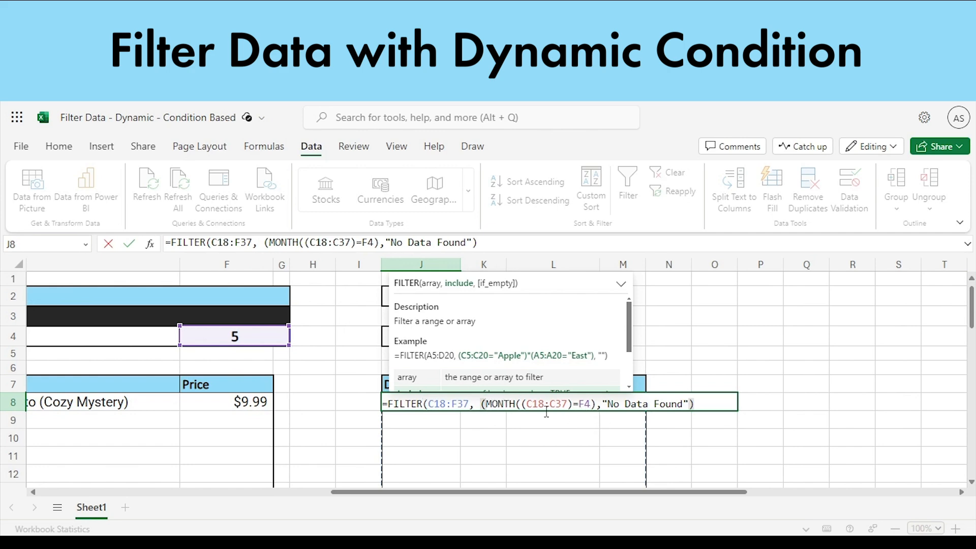
pyautogui.click(523, 405)
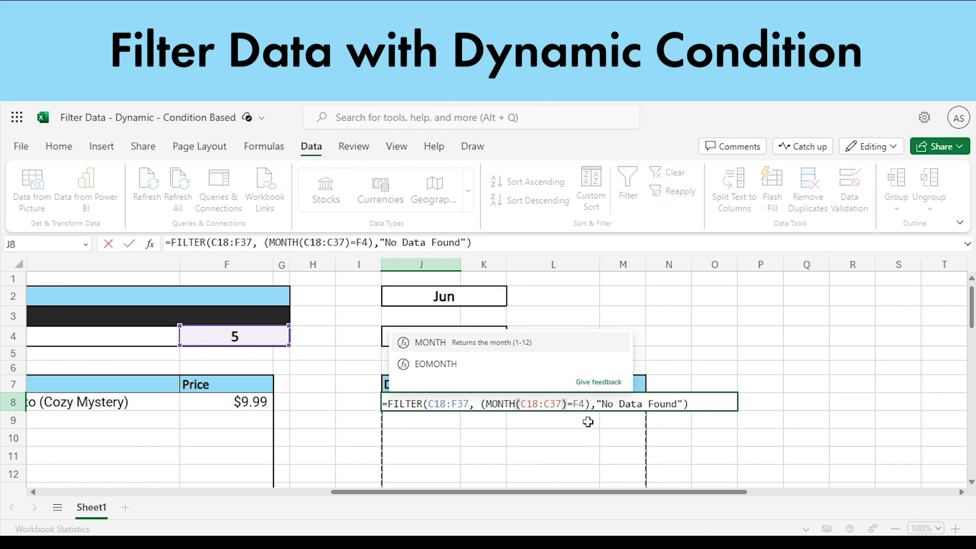
pyautogui.click(827, 427)
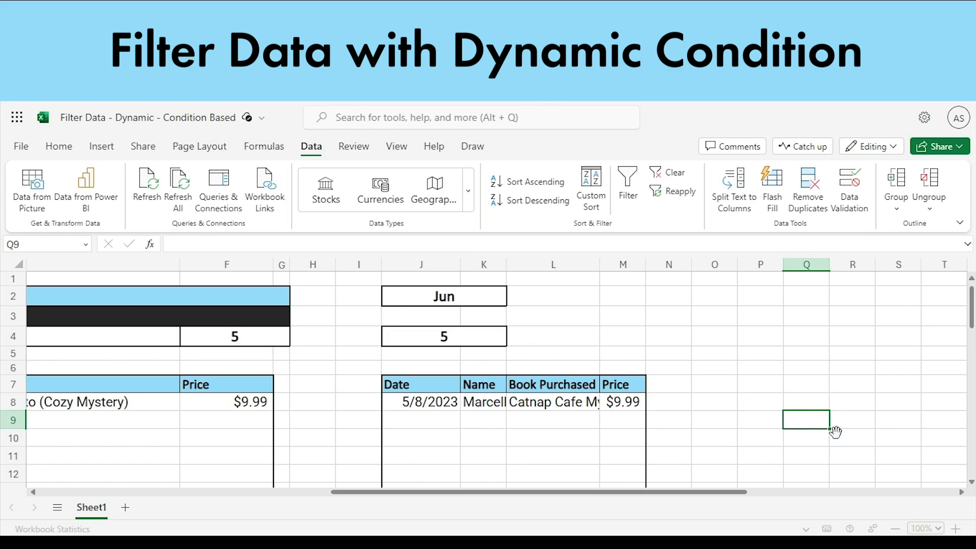
# - Choose March as the month condition in row 4 above the finished filter table and check its first result
pyautogui.moveTo(411, 487); pyautogui.dragTo(219, 492)
pyautogui.click(232, 403)
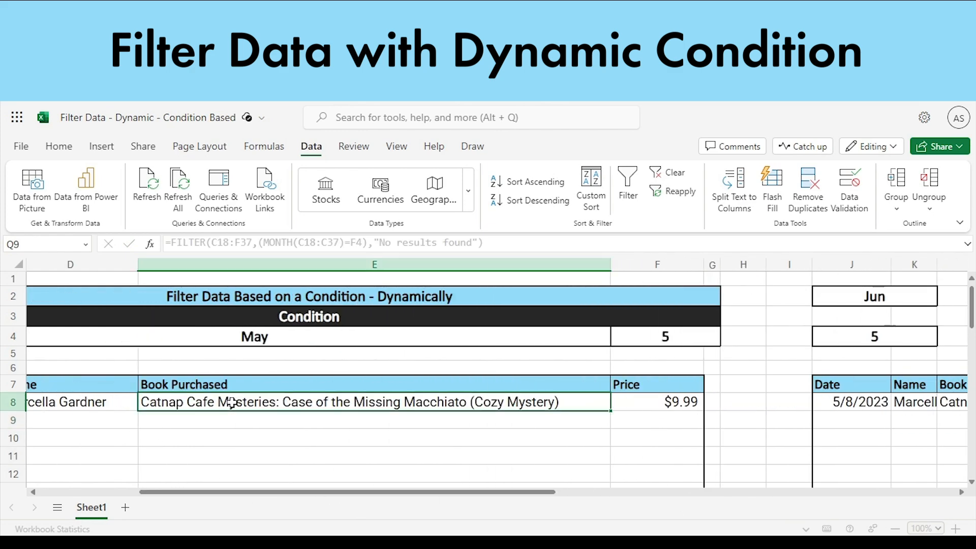
pyautogui.scroll(-4, 864, 401)
pyautogui.scroll(4, 859, 401)
pyautogui.click(569, 337)
pyautogui.click(617, 337)
pyautogui.click(185, 391)
pyautogui.click(295, 418)
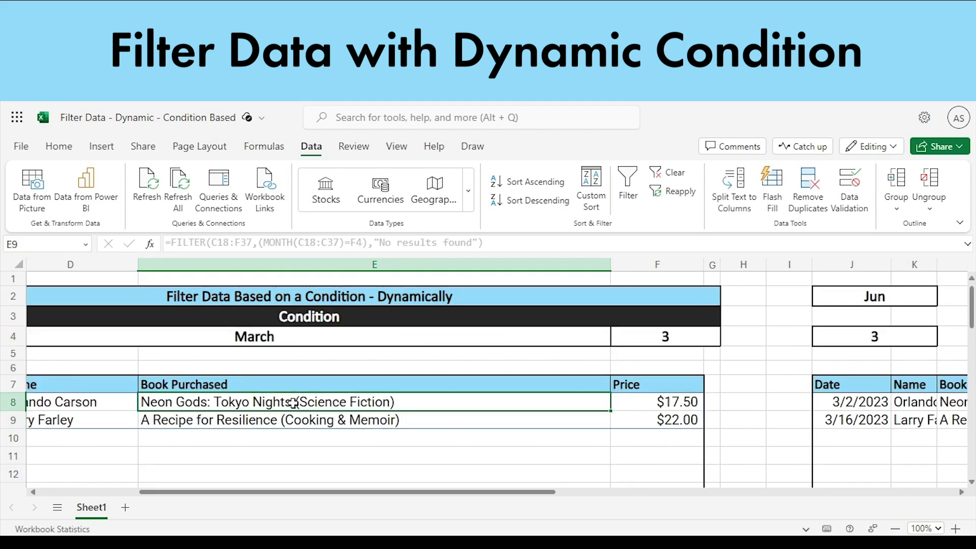
pyautogui.click(295, 403)
# - Widen columns K, L and M for the Name, Book Purchased and Price values of the new purchase table
pyautogui.moveTo(394, 493); pyautogui.dragTo(559, 493)
pyautogui.moveTo(632, 265); pyautogui.dragTo(673, 265)
pyautogui.moveTo(587, 264); pyautogui.dragTo(644, 265)
pyautogui.moveTo(494, 268); pyautogui.dragTo(560, 268)
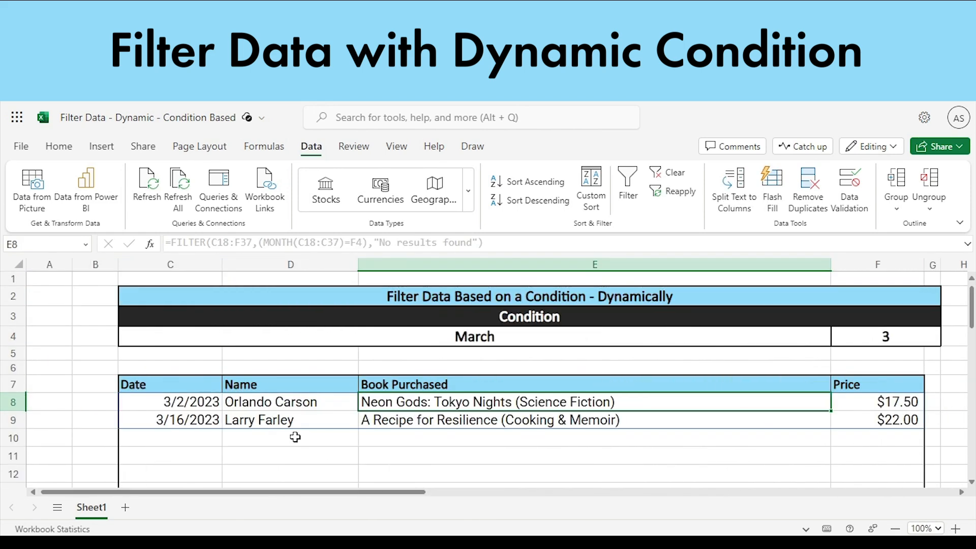
pyautogui.scroll(-3, 476, 335)
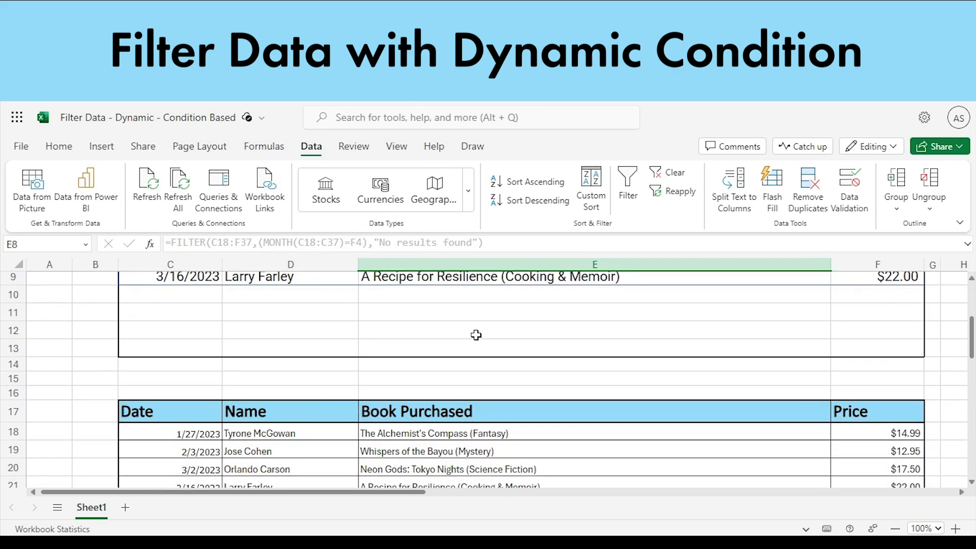
pyautogui.scroll(3, 476, 335)
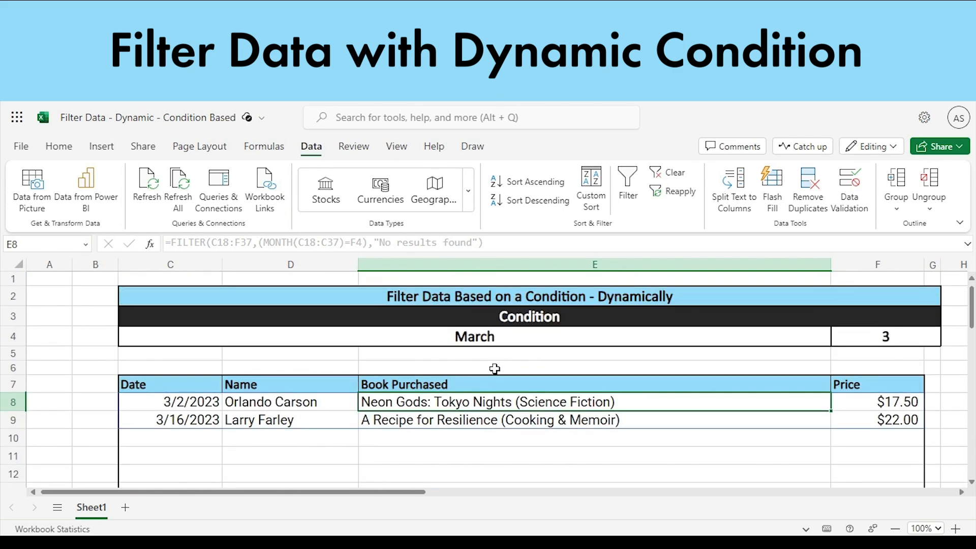